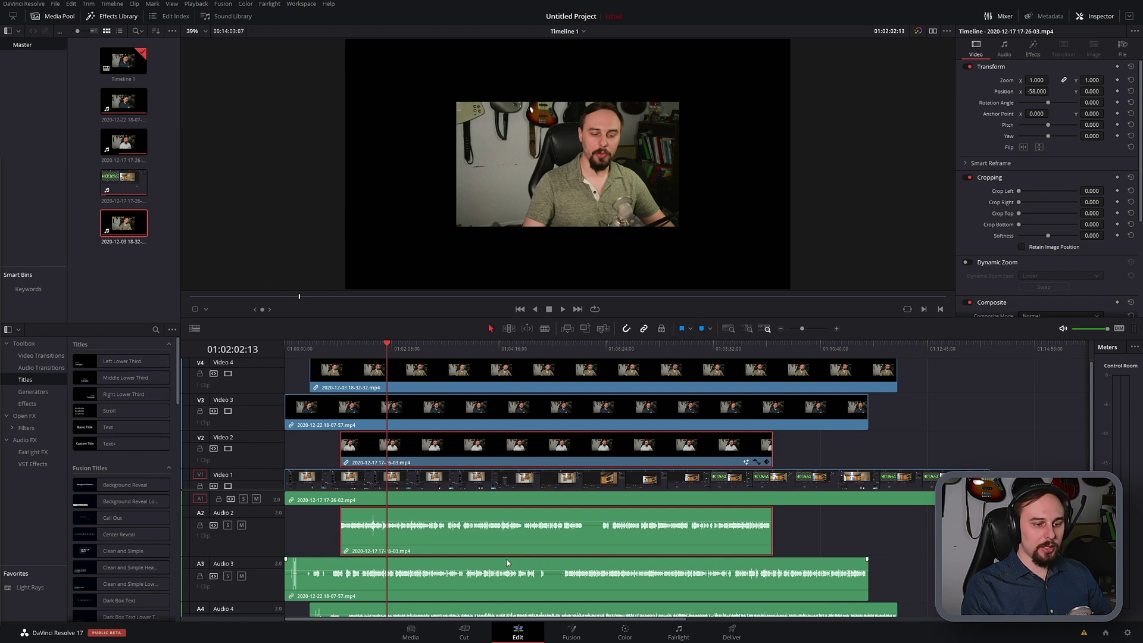
- Switch to the Fairlight page to show the four stereo audio tracks beside the mixer
{"action": "scroll", "coordinate": [274, 534], "scroll_direction": "down", "scroll_amount": 2}
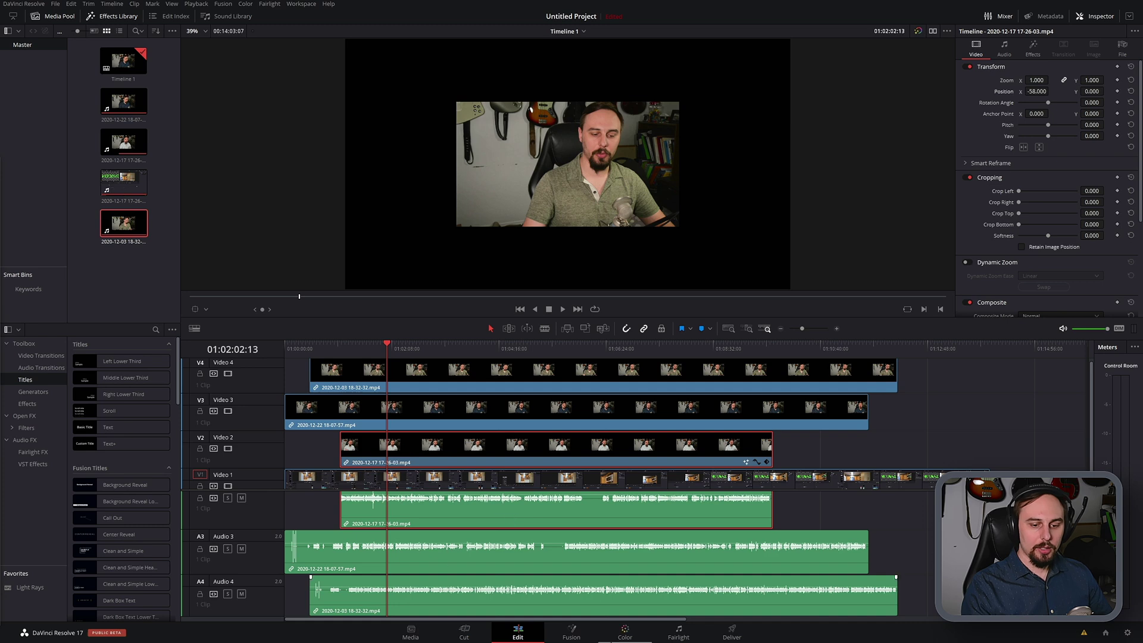
{"action": "left_click", "coordinate": [685, 634]}
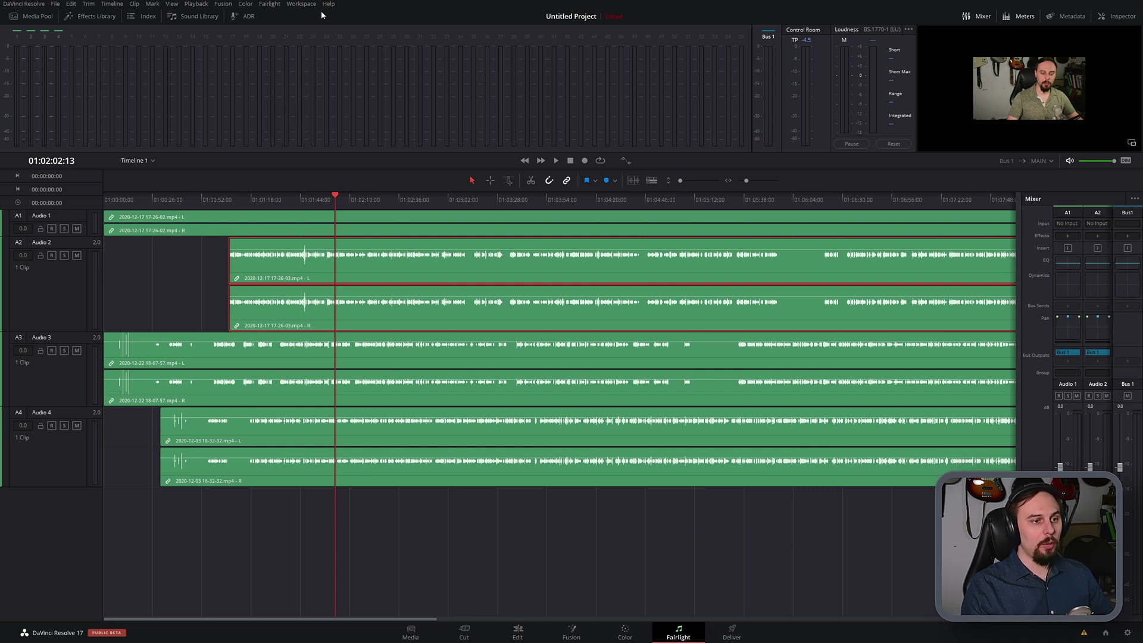
- In Bus Format, add Bus 2 and Bus 3 and set both to Stereo
{"action": "left_click", "coordinate": [279, 5]}
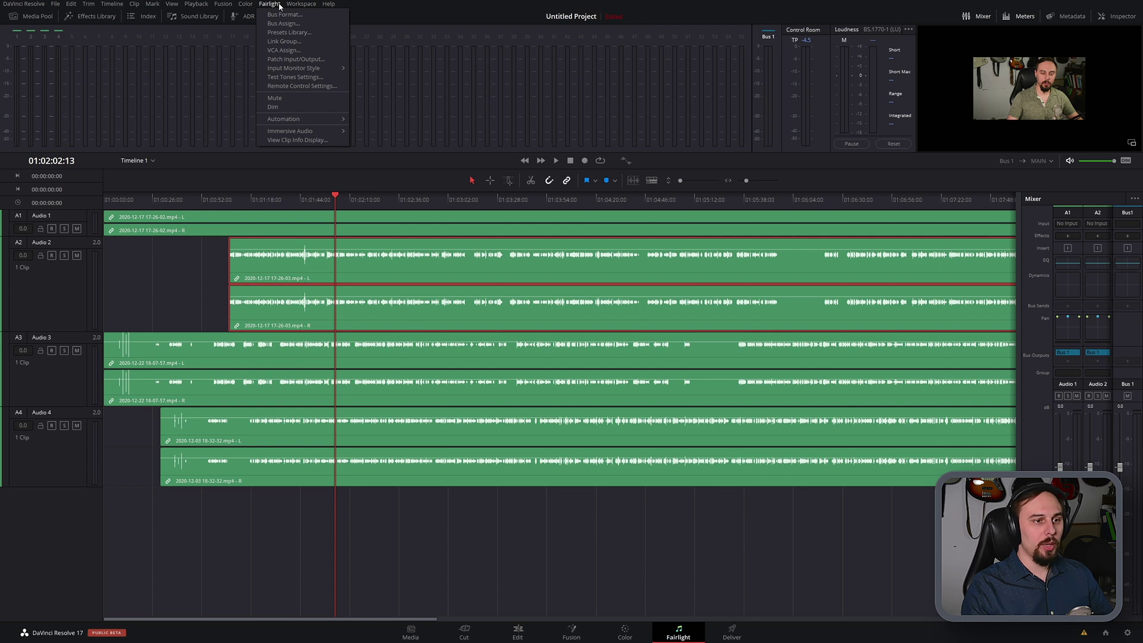
{"action": "left_click", "coordinate": [311, 16]}
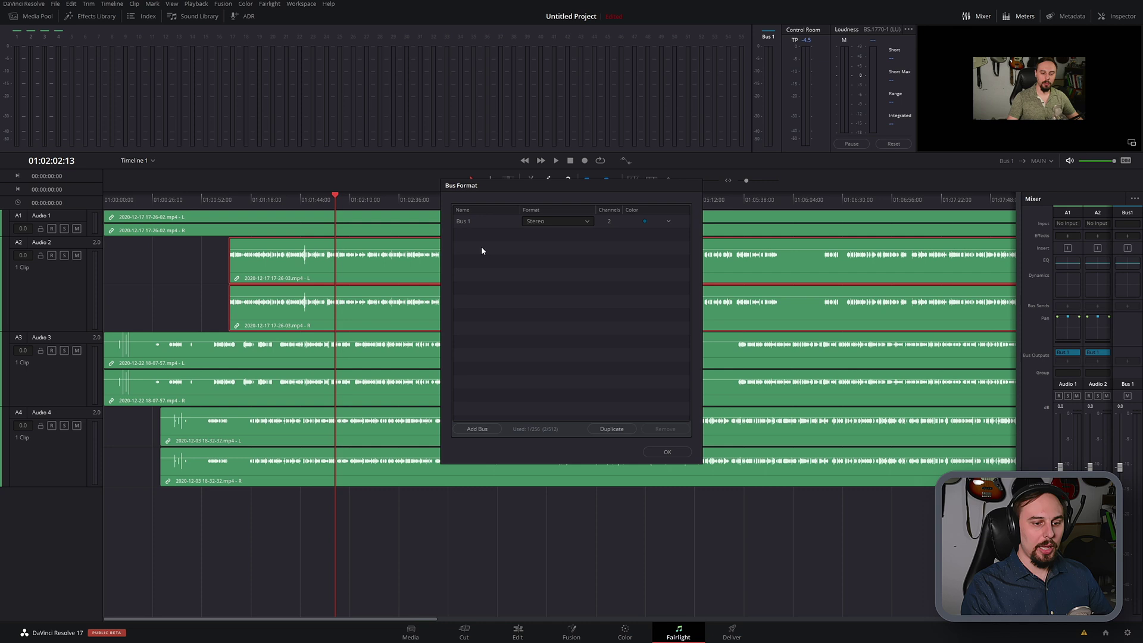
{"action": "left_click", "coordinate": [492, 430]}
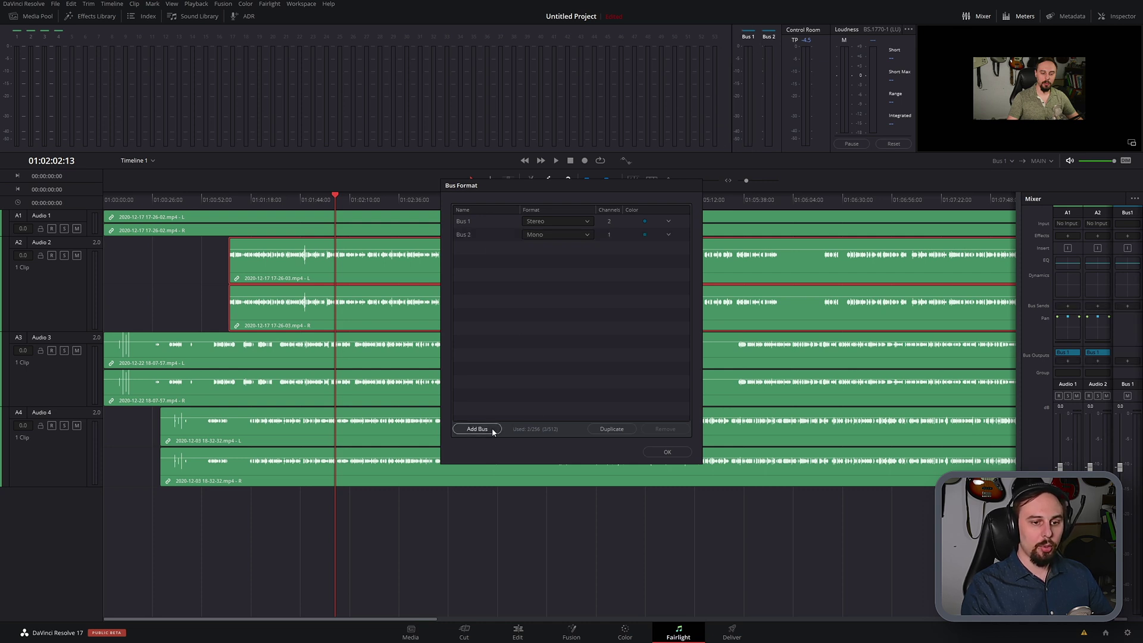
{"action": "left_click", "coordinate": [493, 430]}
{"action": "left_click", "coordinate": [586, 234]}
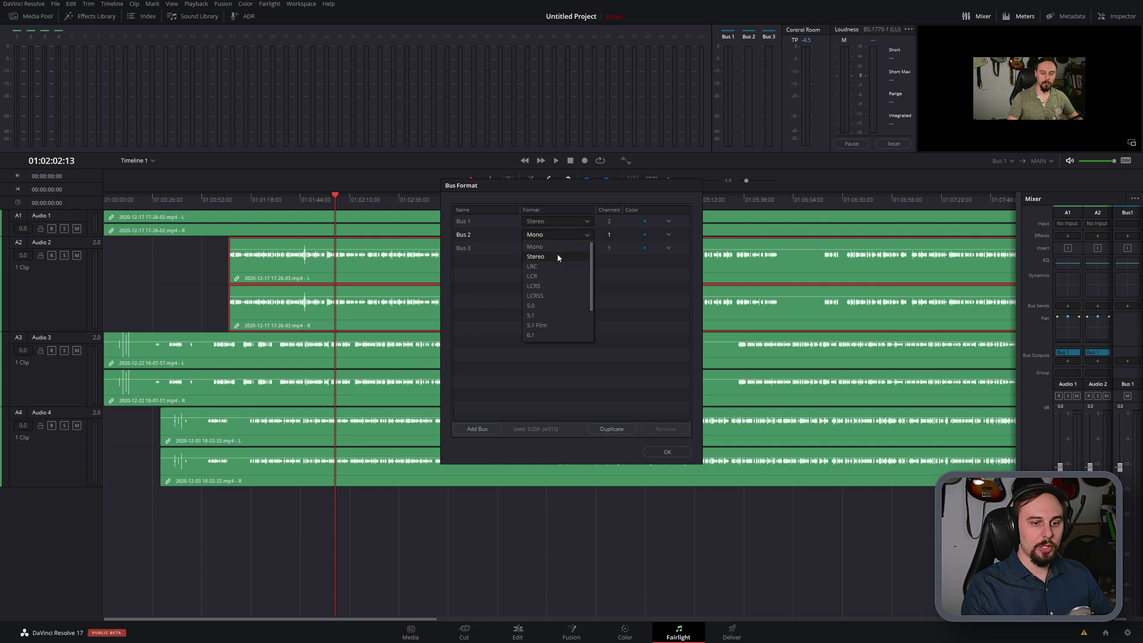
{"action": "left_click", "coordinate": [559, 256]}
{"action": "left_click", "coordinate": [589, 248]}
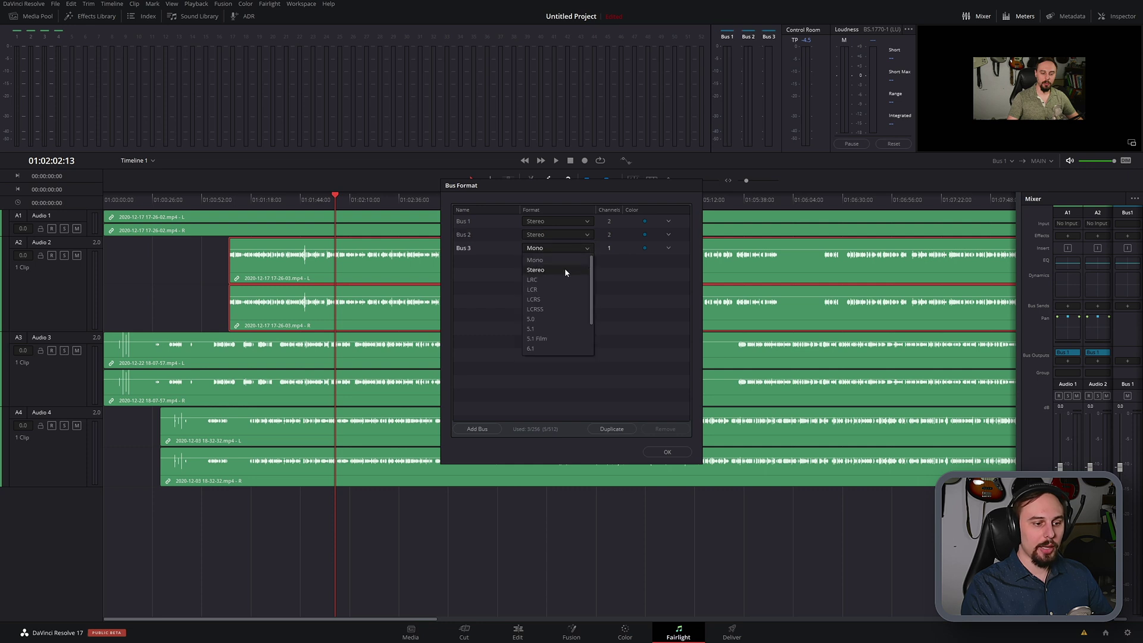
{"action": "left_click", "coordinate": [564, 269]}
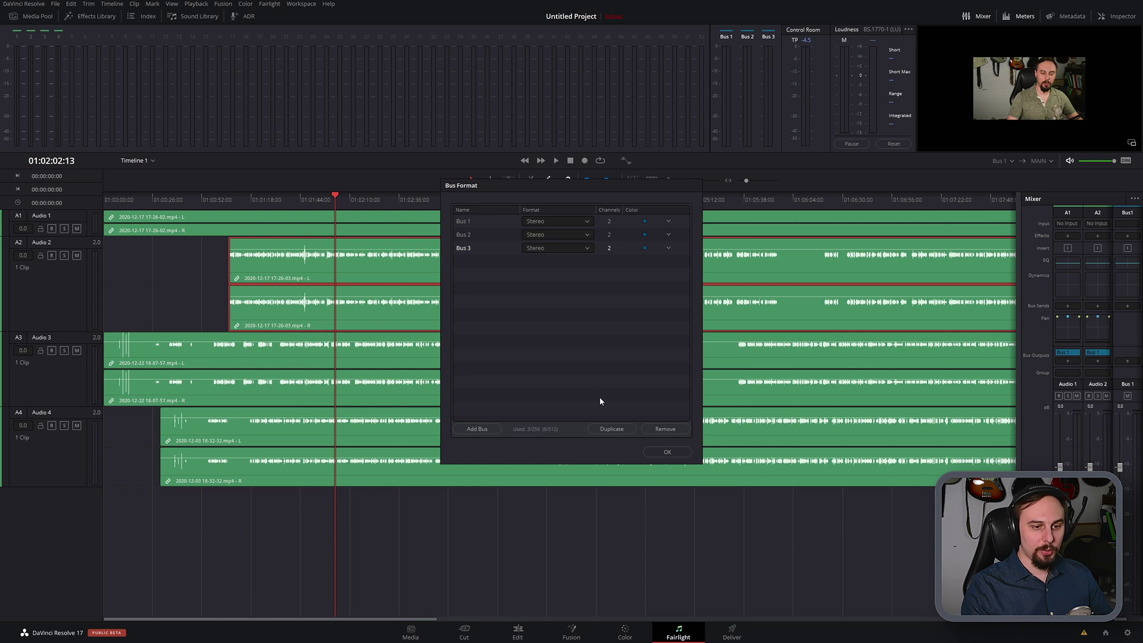
{"action": "left_click", "coordinate": [587, 248]}
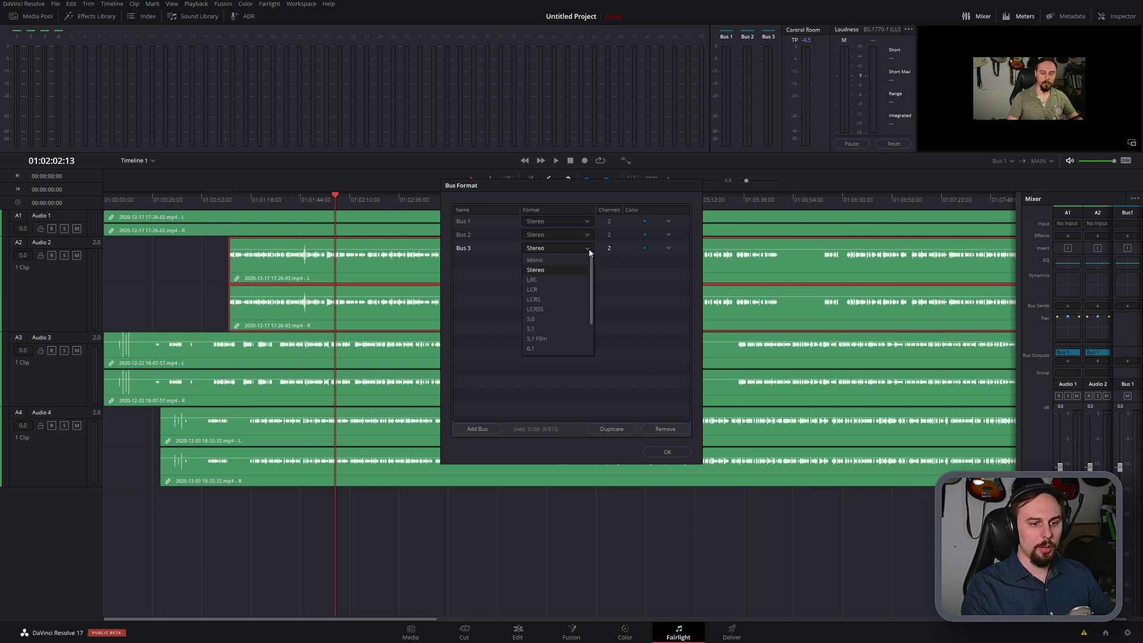
{"action": "scroll", "coordinate": [560, 310], "scroll_direction": "down", "scroll_amount": 2}
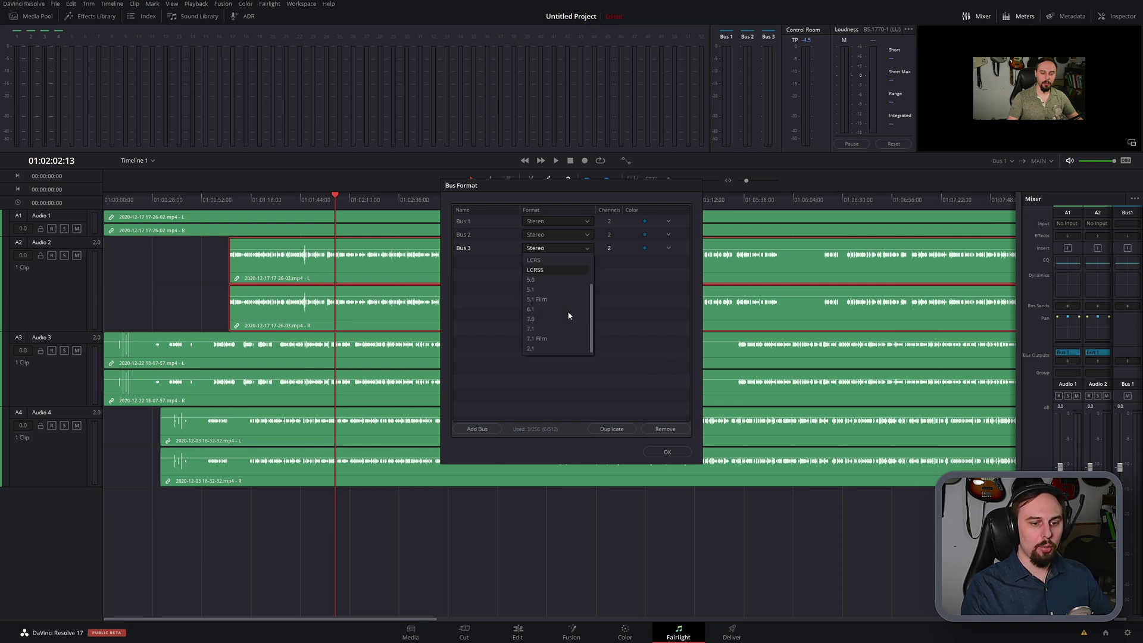
{"action": "left_click", "coordinate": [592, 204]}
- Colour Bus 2 orange and Bus 3 violet, and confirm the bus setup
{"action": "left_click", "coordinate": [645, 236]}
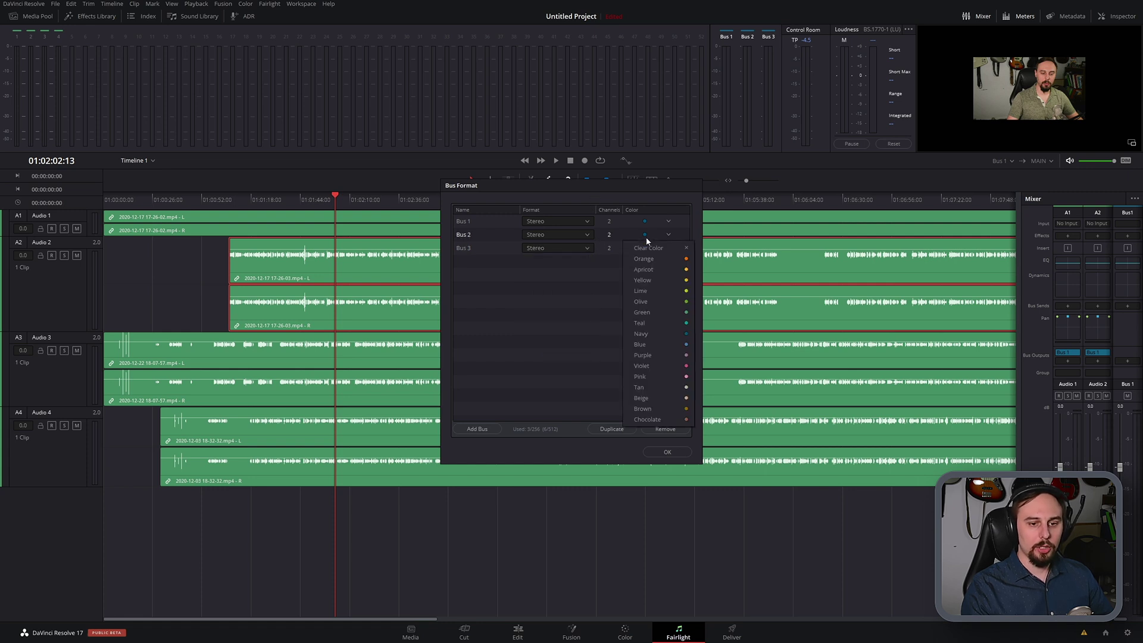
{"action": "left_click", "coordinate": [678, 259]}
{"action": "left_click", "coordinate": [665, 248]}
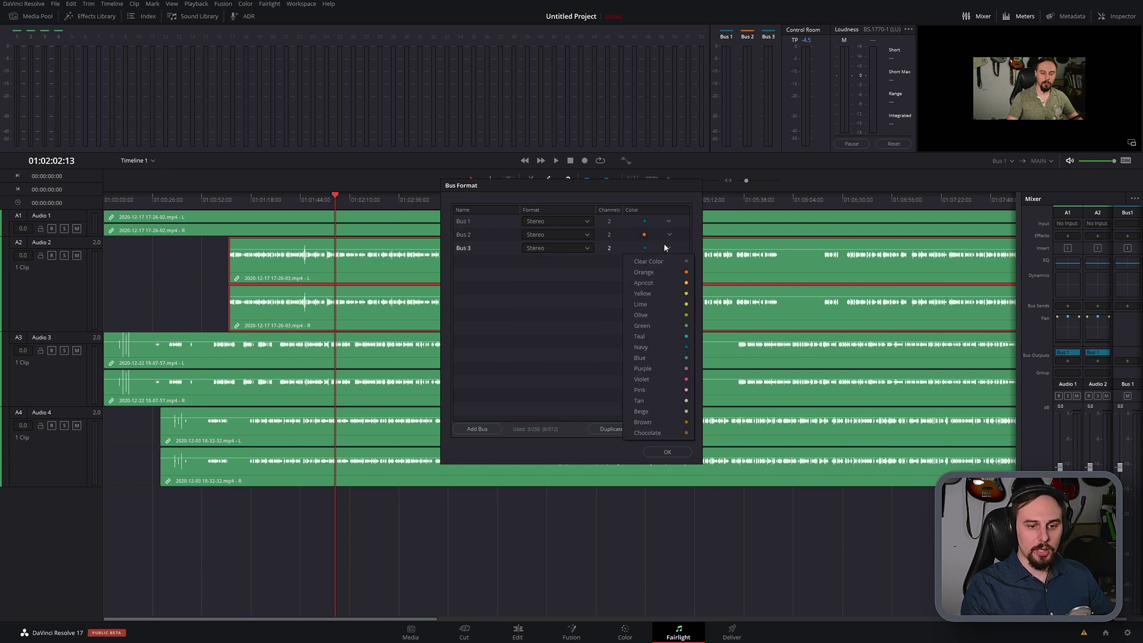
{"action": "left_click", "coordinate": [677, 379]}
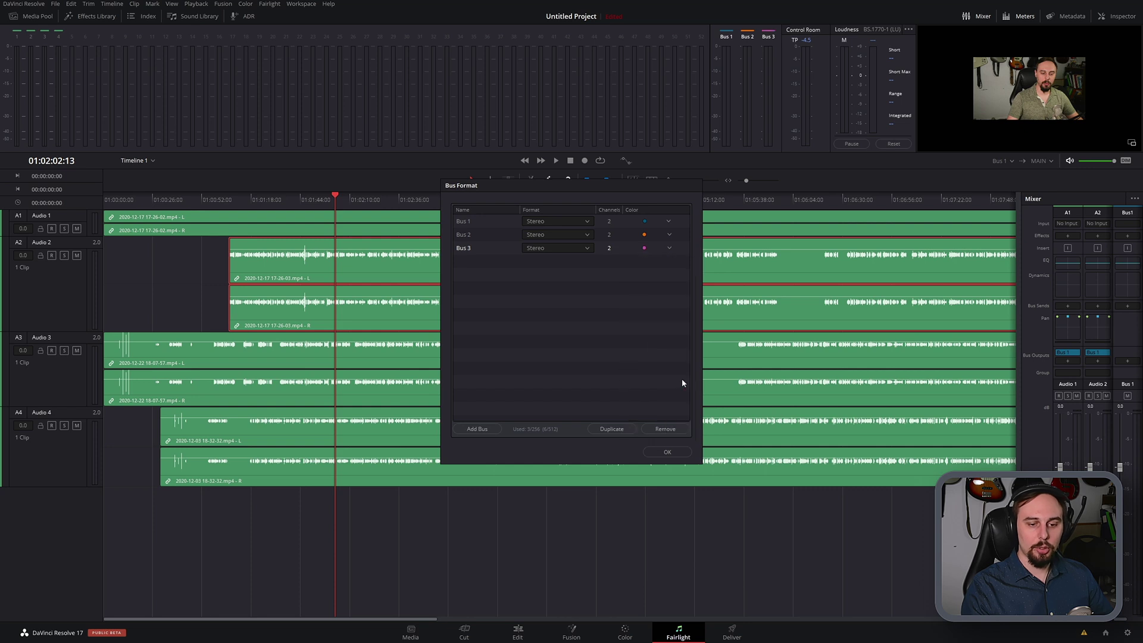
{"action": "left_click", "coordinate": [683, 455]}
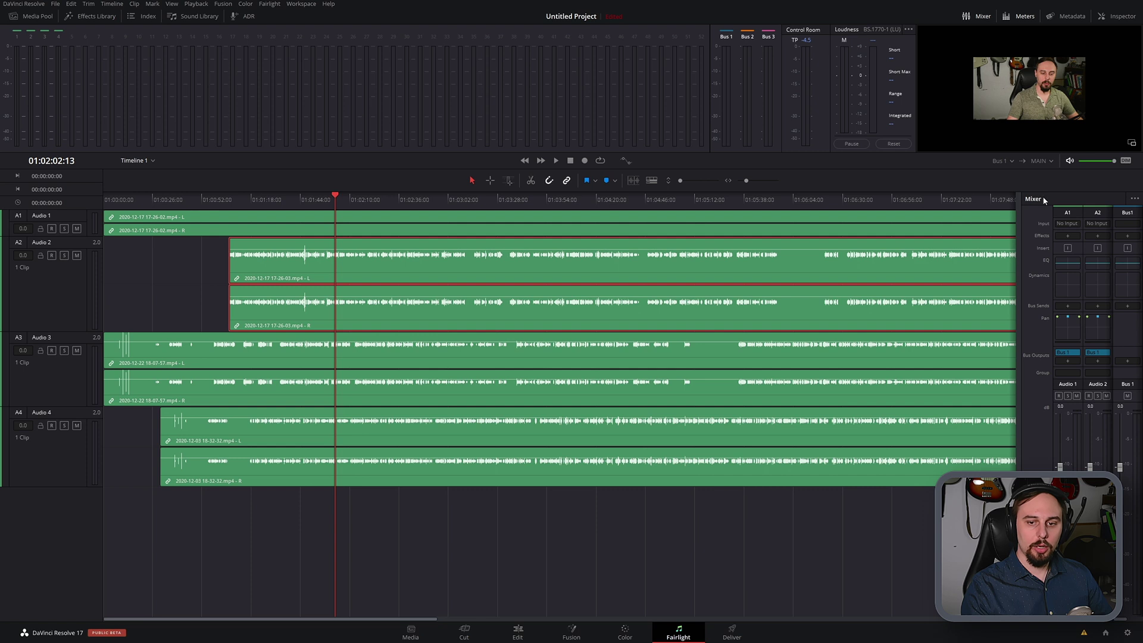
- Drag the mixer's left edge leftward so the four audio tracks and Bus 1–3 strips show
{"action": "left_click_drag", "start_coordinate": [1021, 276], "coordinate": [887, 291]}
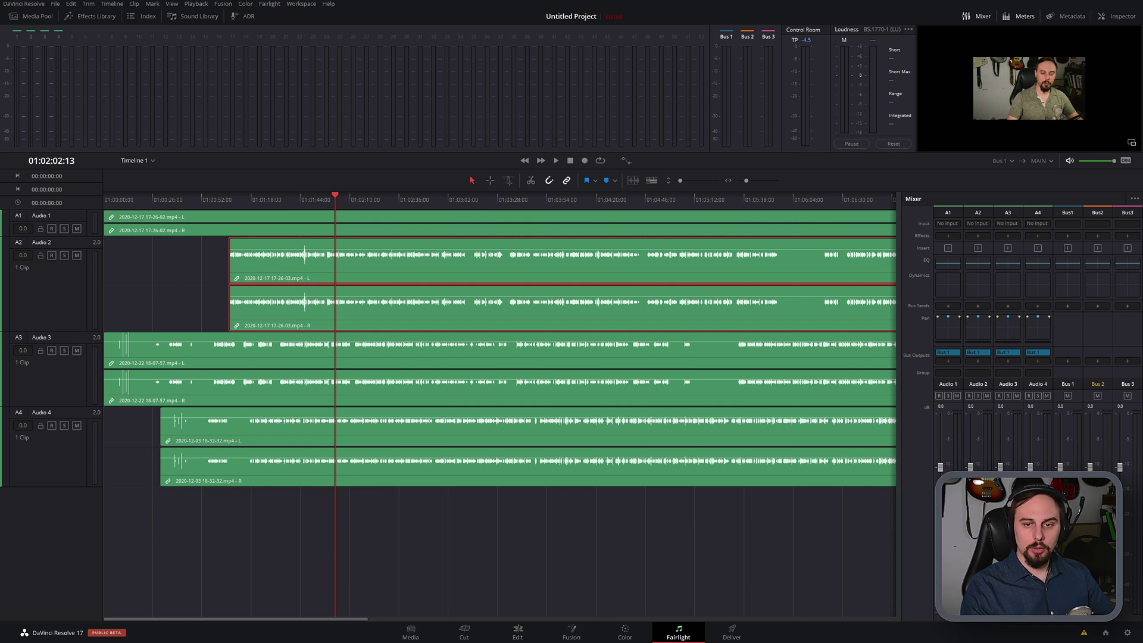
- Add a Reverb effect to Bus 3 with the Concert Hall preset, then close its window
{"action": "left_click", "coordinate": [1129, 236]}
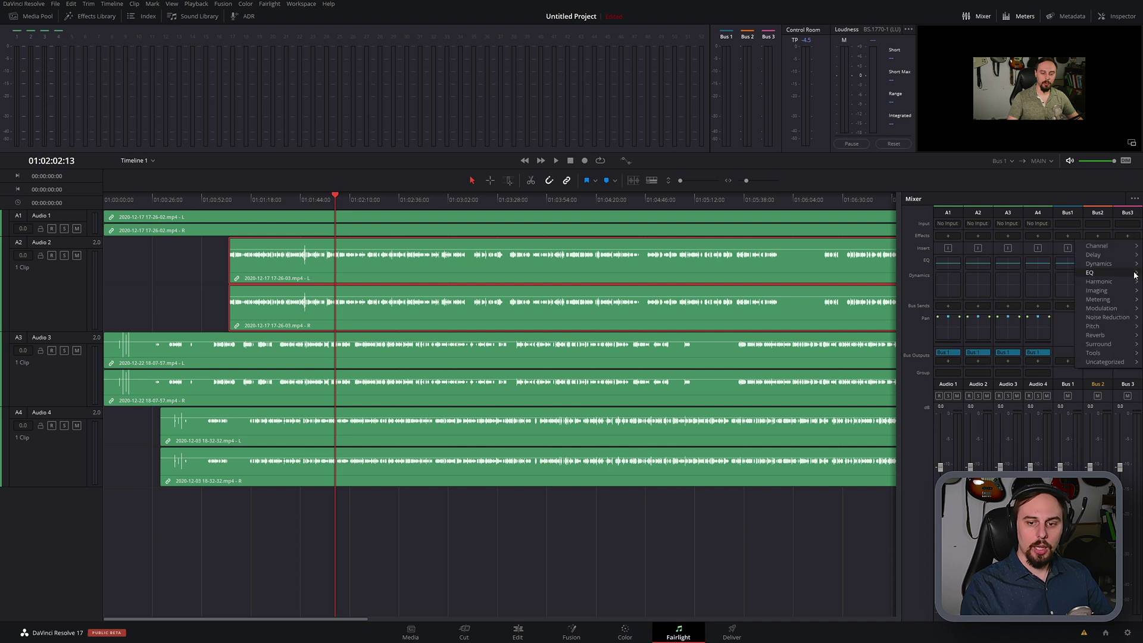
{"action": "mouse_move", "coordinate": [1124, 337]}
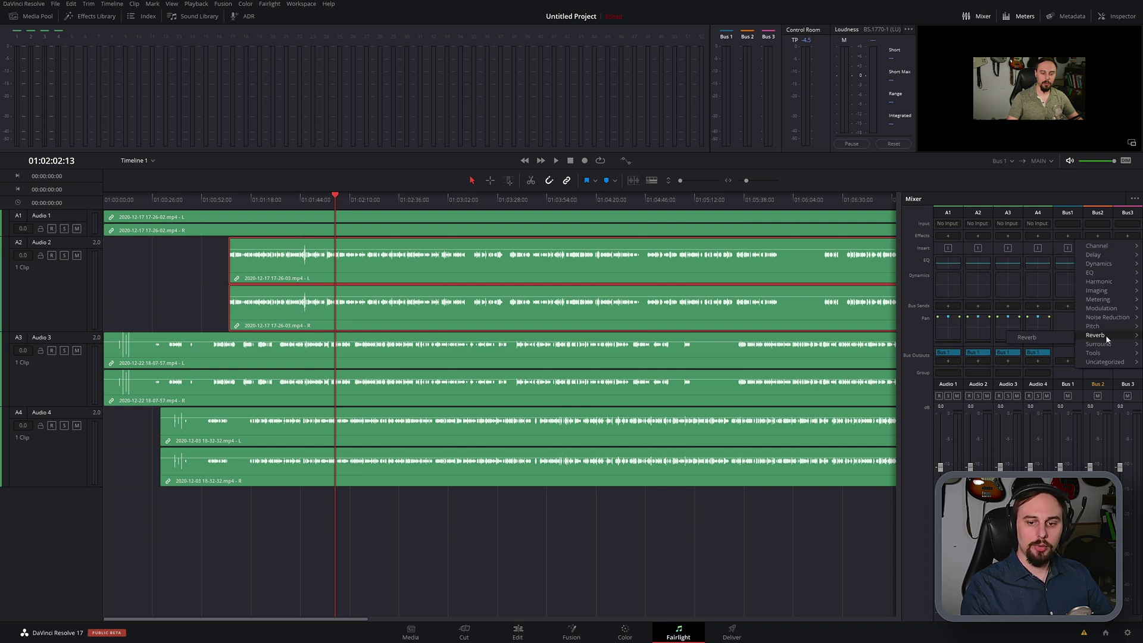
{"action": "left_click", "coordinate": [1053, 339]}
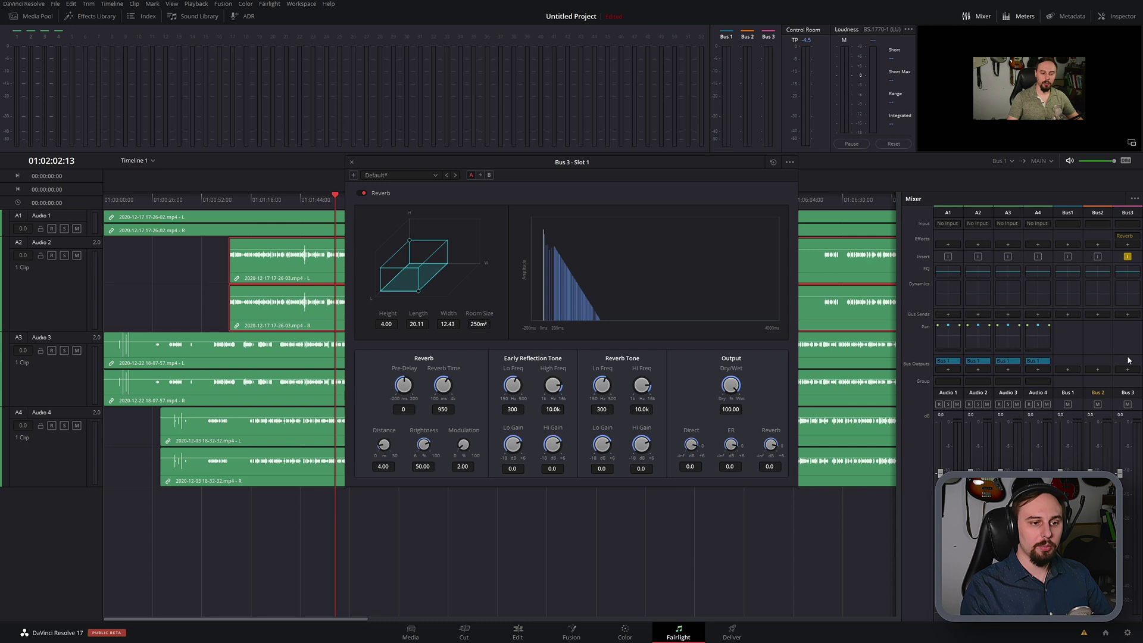
{"action": "left_click", "coordinate": [424, 176]}
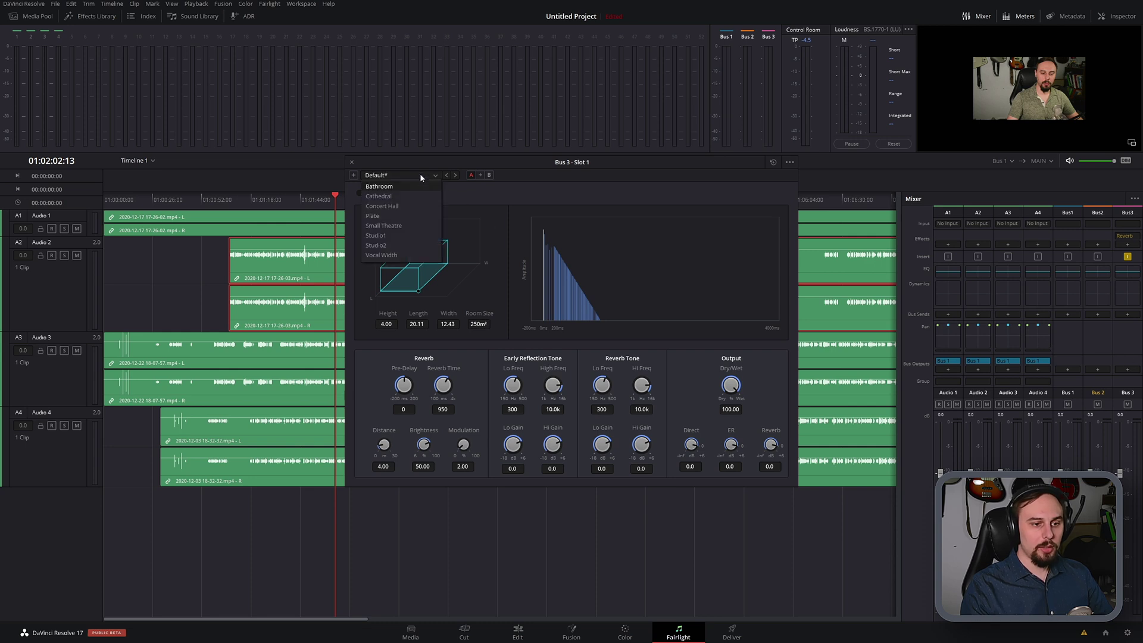
{"action": "left_click", "coordinate": [396, 207]}
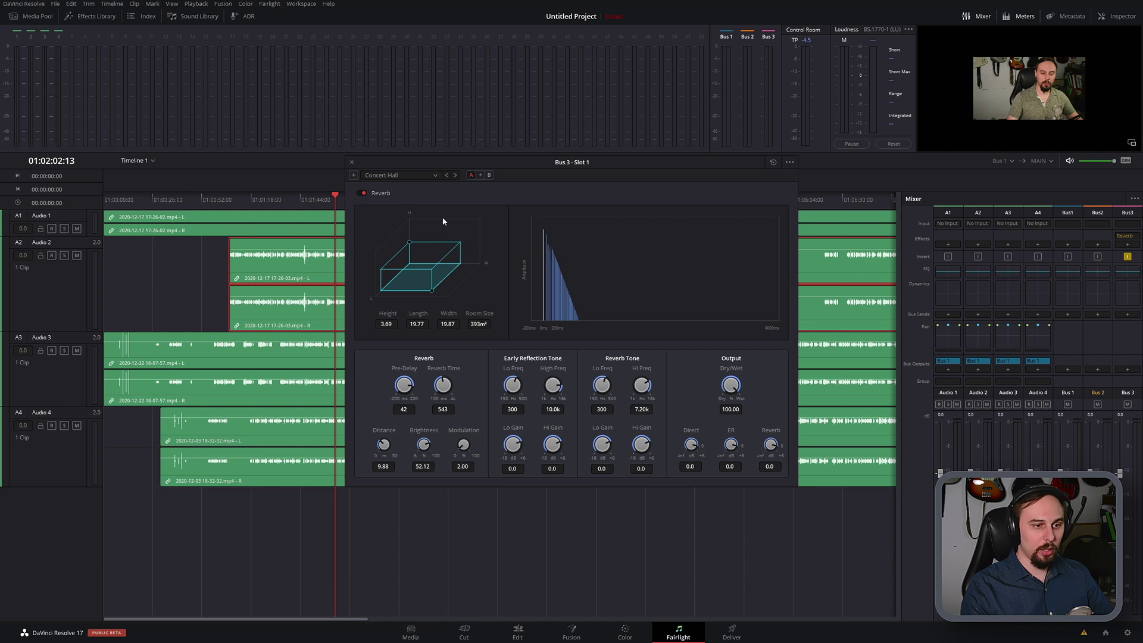
{"action": "left_click", "coordinate": [352, 162]}
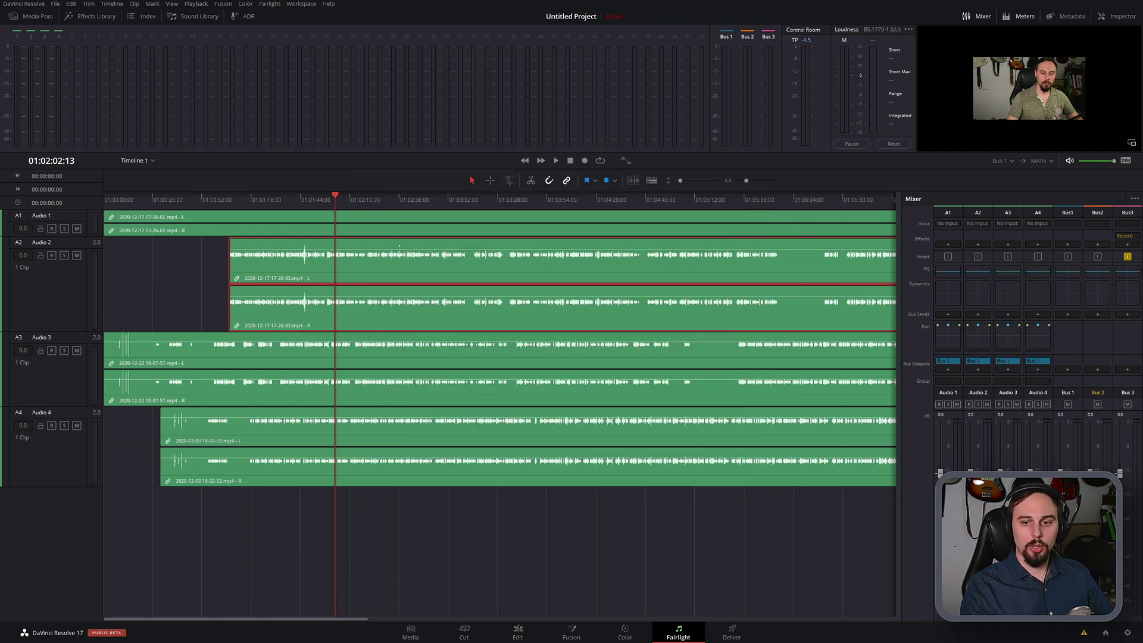
{"action": "left_click", "coordinate": [1125, 237]}
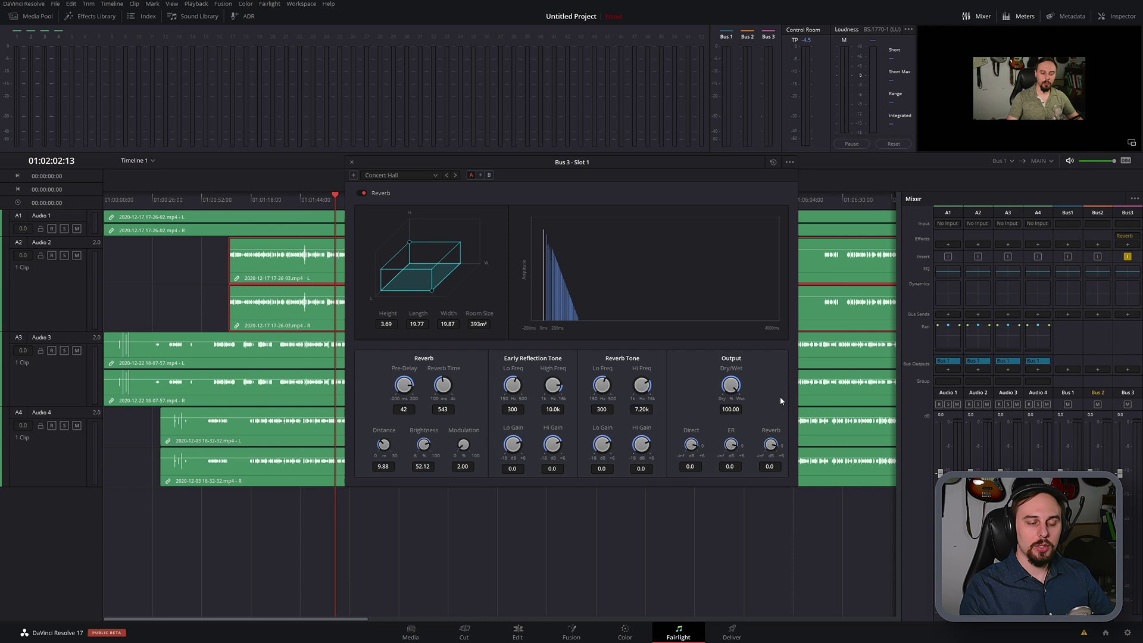
{"action": "left_click", "coordinate": [351, 161]}
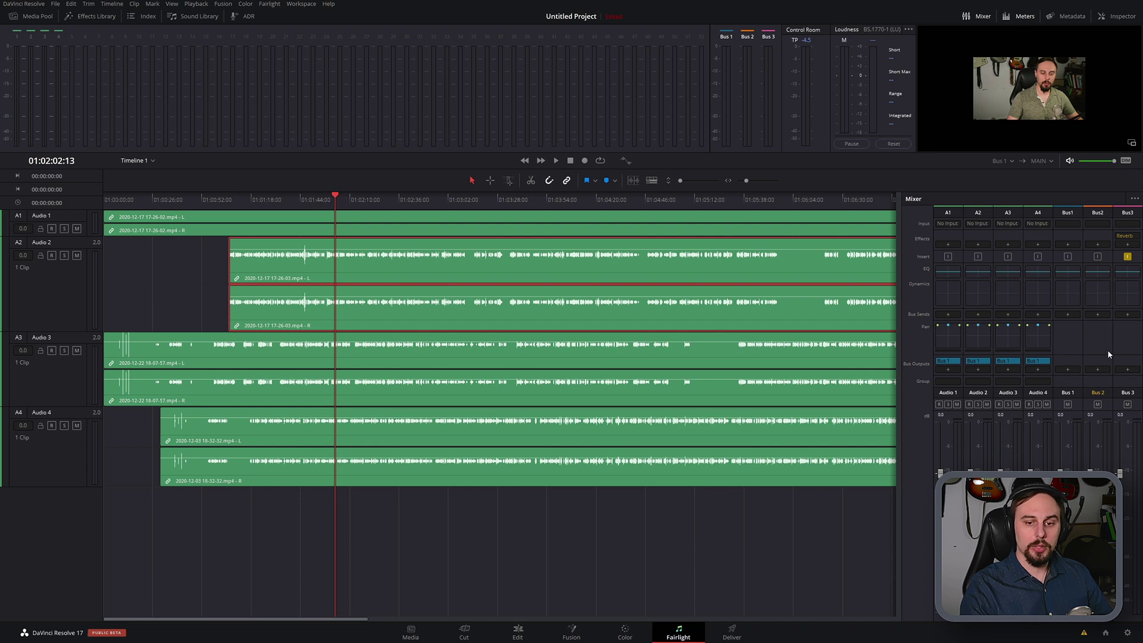
- Add Bus 3 to Audio 2's outputs, leave Audio 3 unchanged, and mute Audio 3 and Audio 4
{"action": "left_click", "coordinate": [978, 369]}
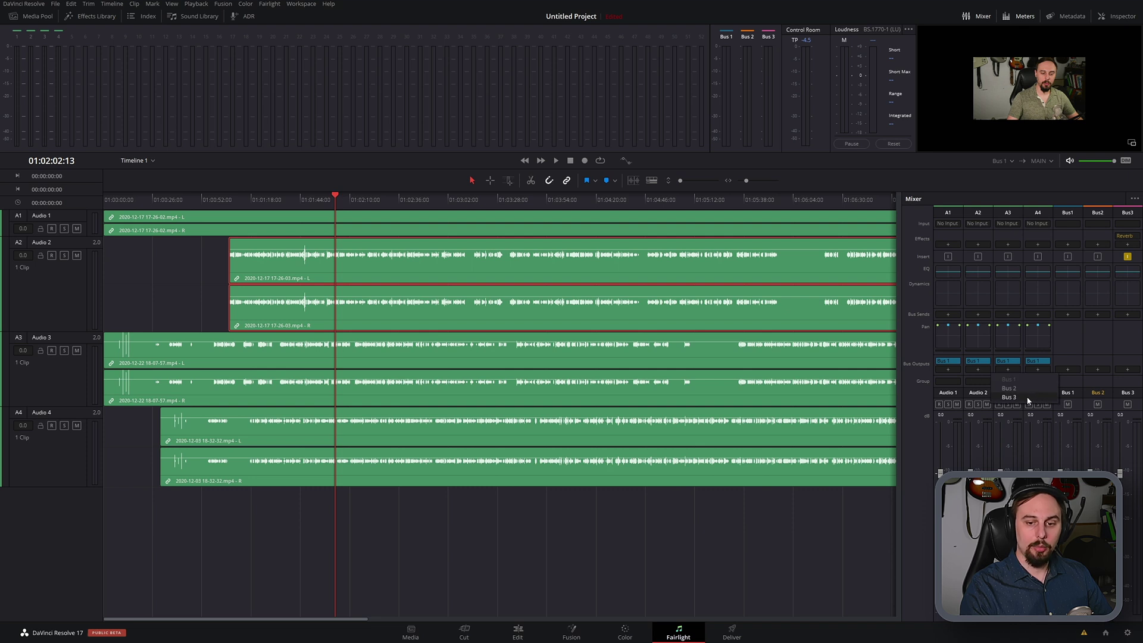
{"action": "left_click", "coordinate": [1010, 397]}
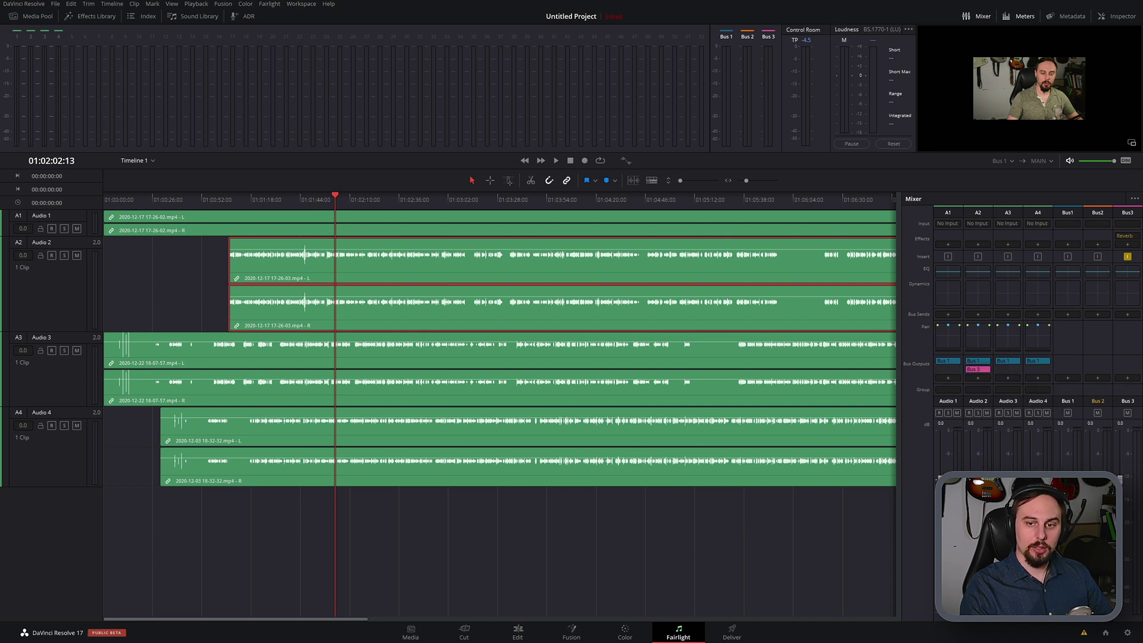
{"action": "left_click", "coordinate": [1008, 378]}
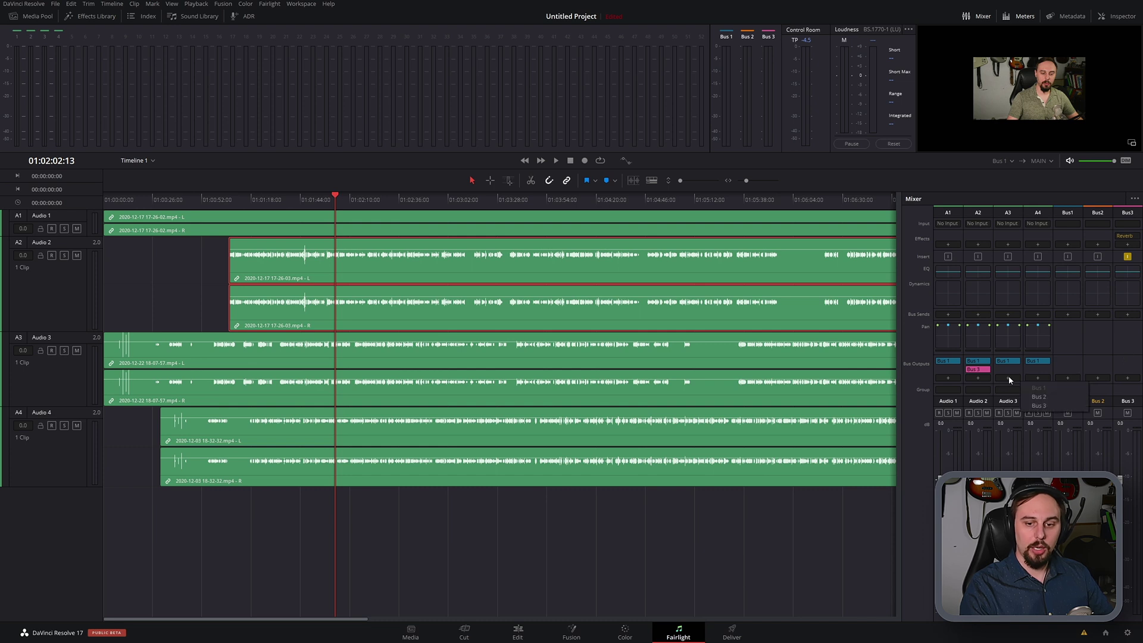
{"action": "left_click", "coordinate": [1052, 406]}
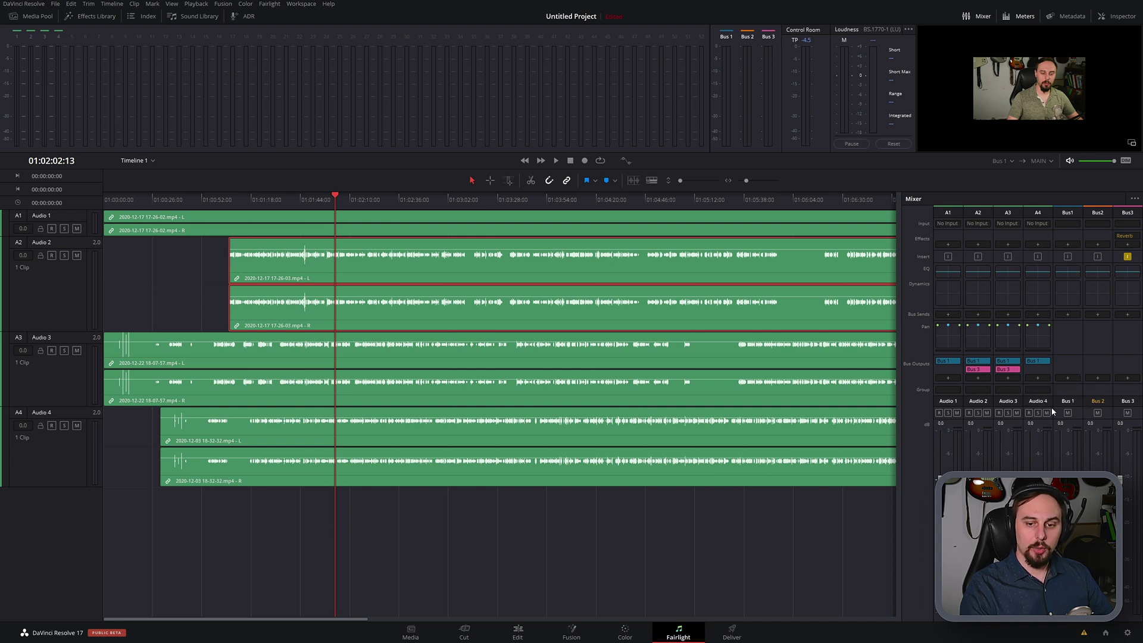
{"action": "left_click", "coordinate": [1014, 370]}
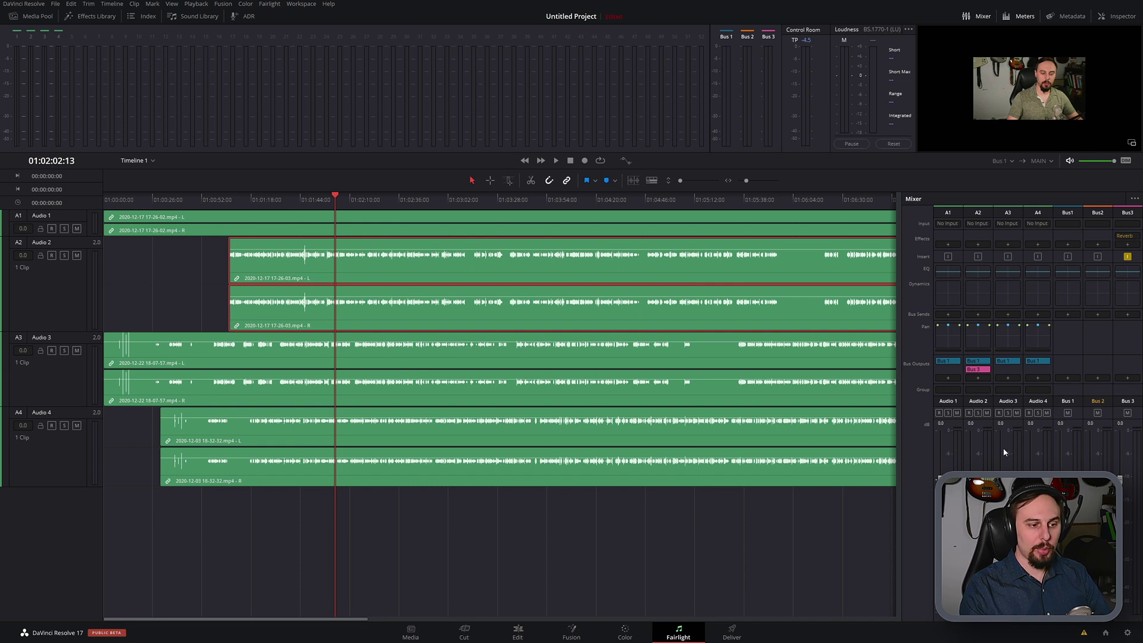
{"action": "left_click", "coordinate": [76, 350]}
{"action": "left_click", "coordinate": [76, 426]}
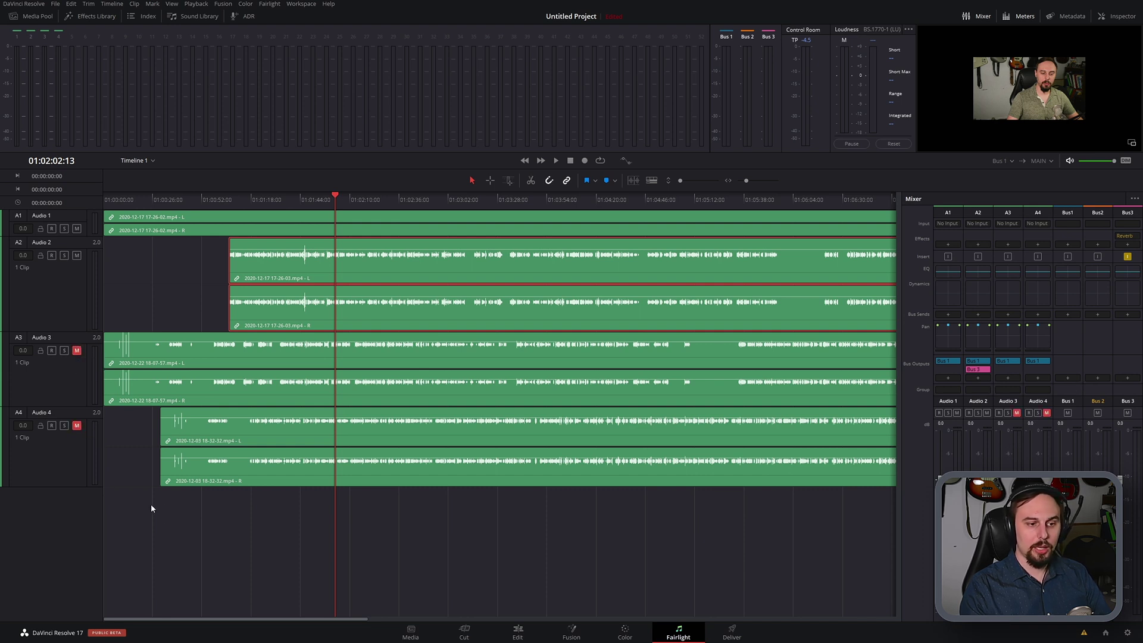
- After briefly playing the mix, add Bus 1 as a destination in Bus 3's Bus Sends
{"action": "key", "text": "space"}
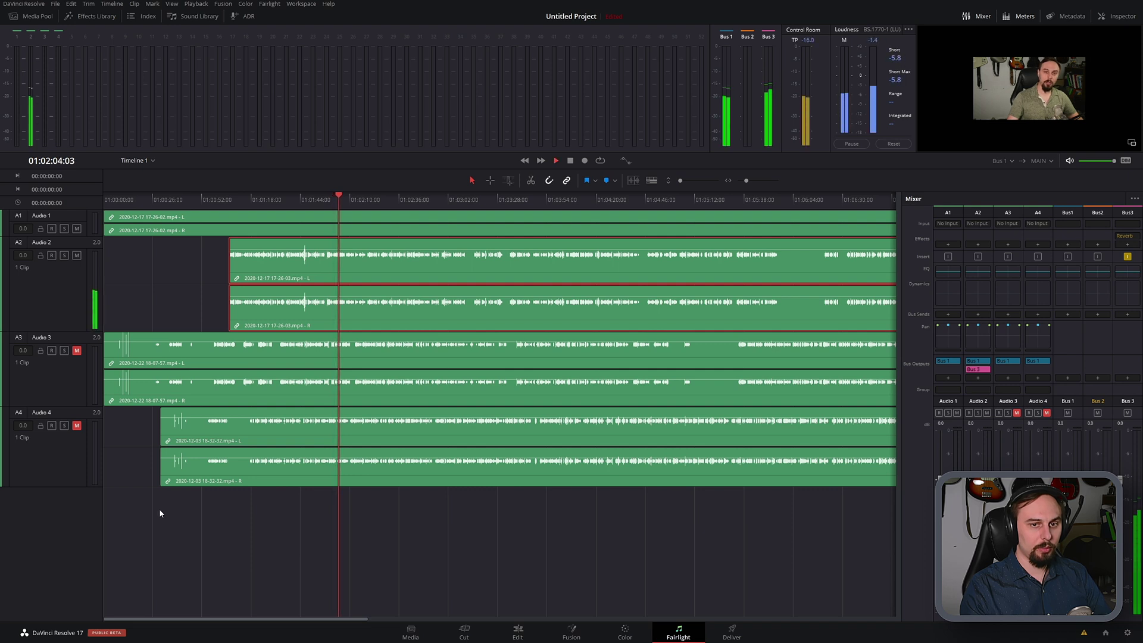
{"action": "key", "text": "space"}
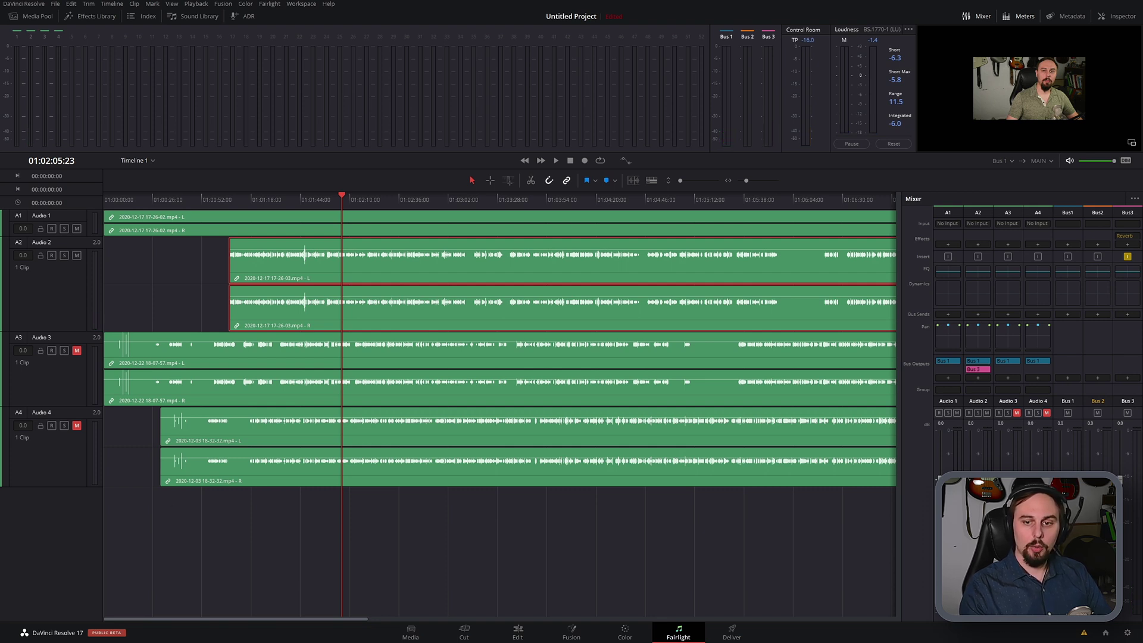
{"action": "left_click", "coordinate": [1131, 319]}
{"action": "left_click", "coordinate": [1110, 324]}
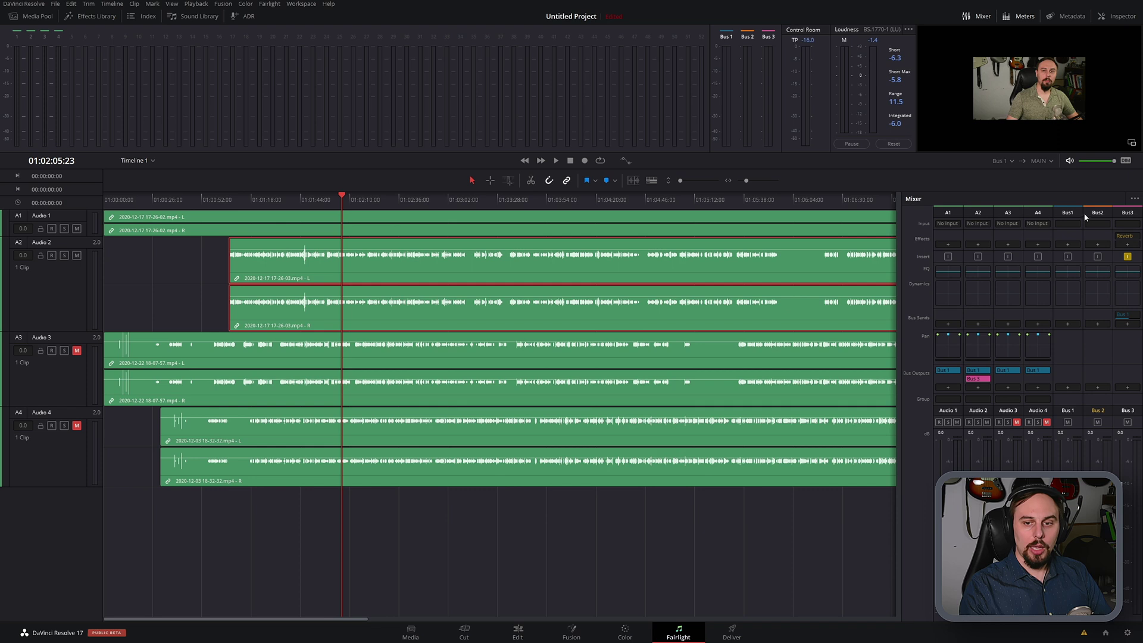
{"action": "left_click", "coordinate": [1129, 240]}
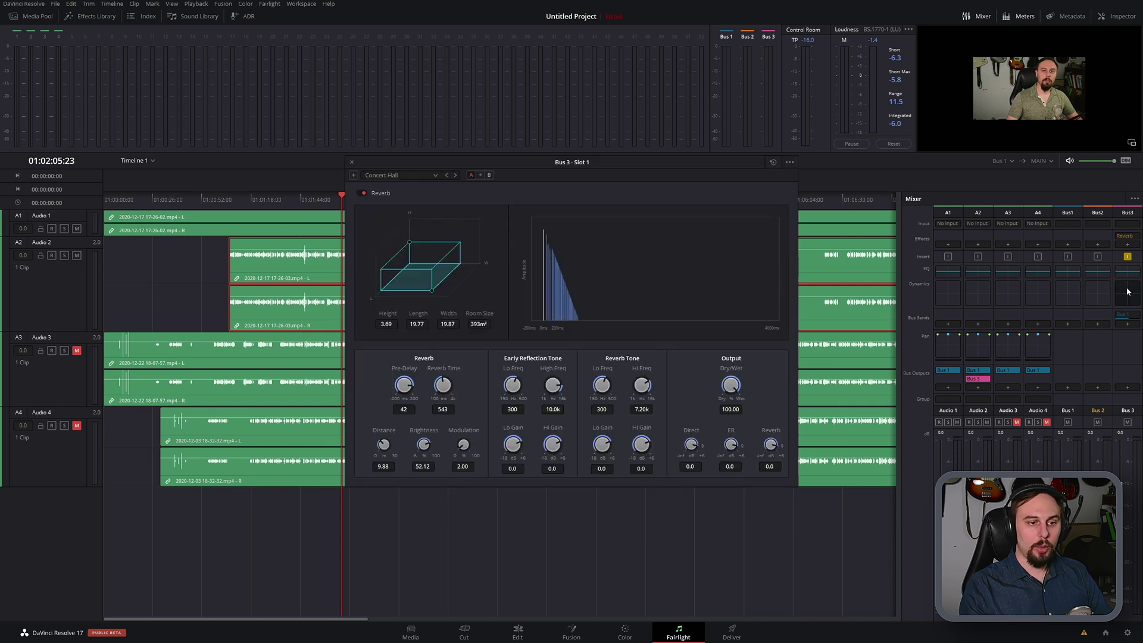
{"action": "left_click", "coordinate": [353, 163]}
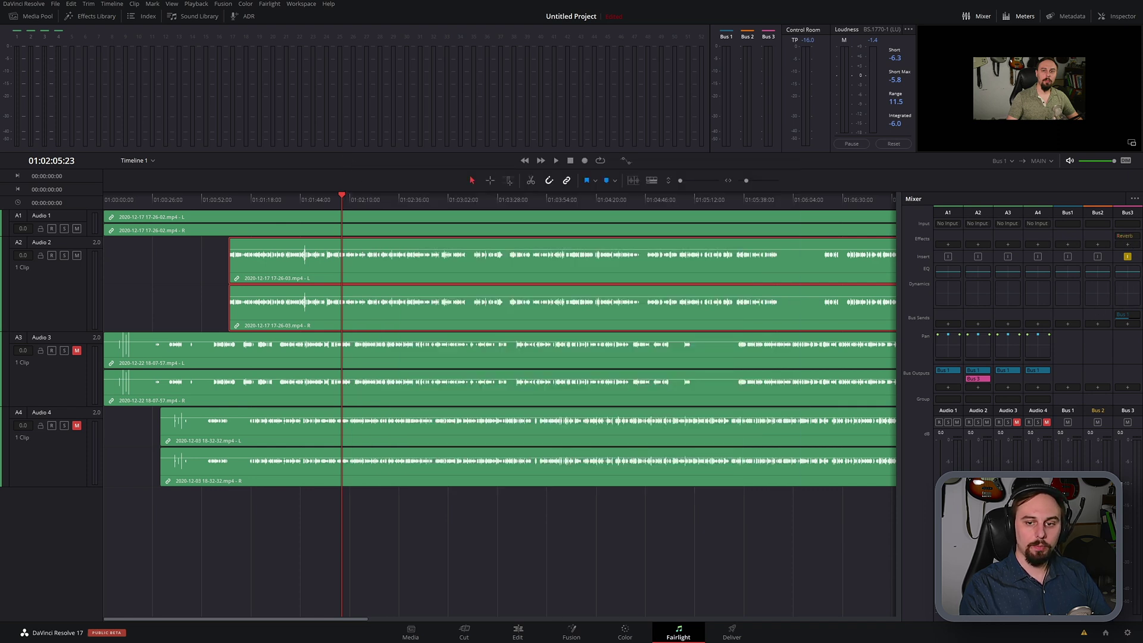
{"action": "key", "text": "space"}
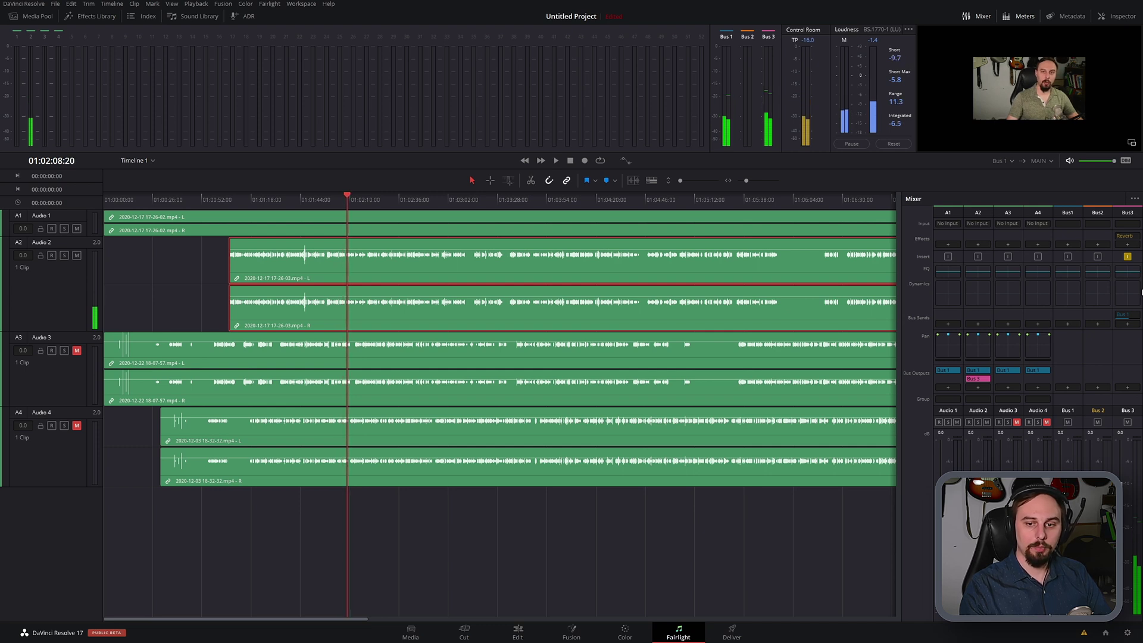
{"action": "mouse_move", "coordinate": [1130, 243]}
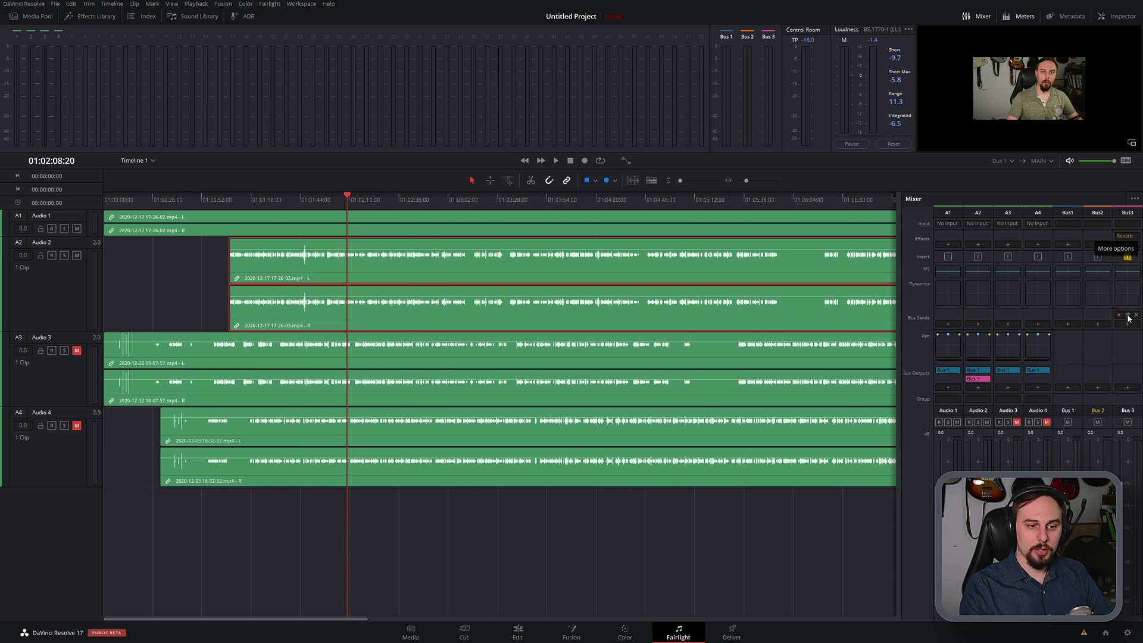
- Set Bus 3's send level into Bus 1 to -10 while the timeline plays
{"action": "left_click", "coordinate": [1128, 318]}
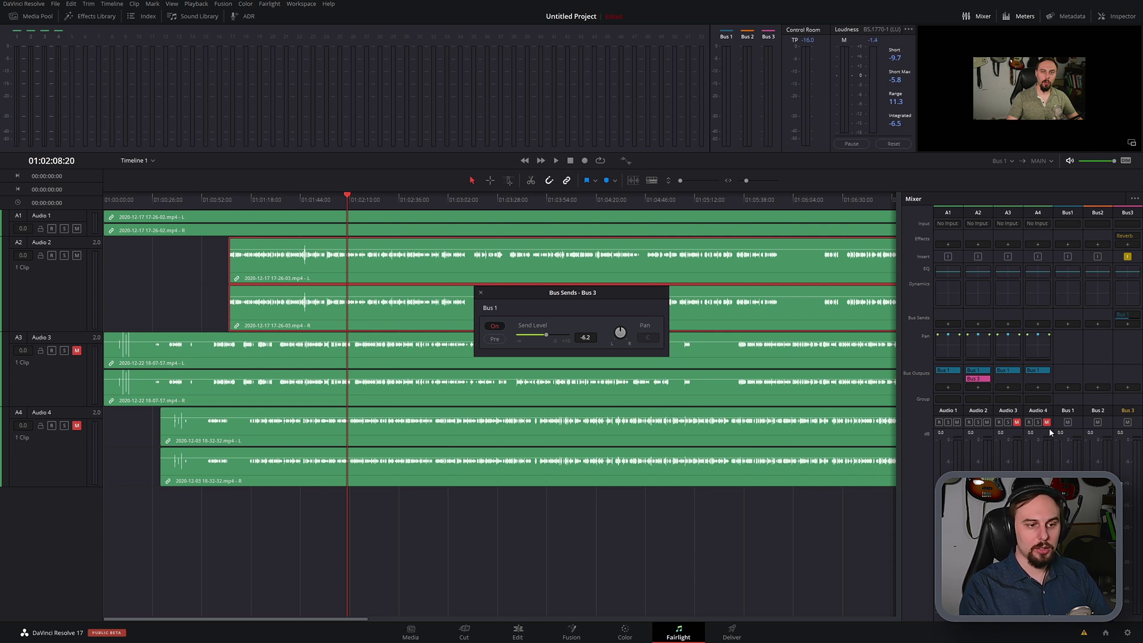
{"action": "key", "text": "space"}
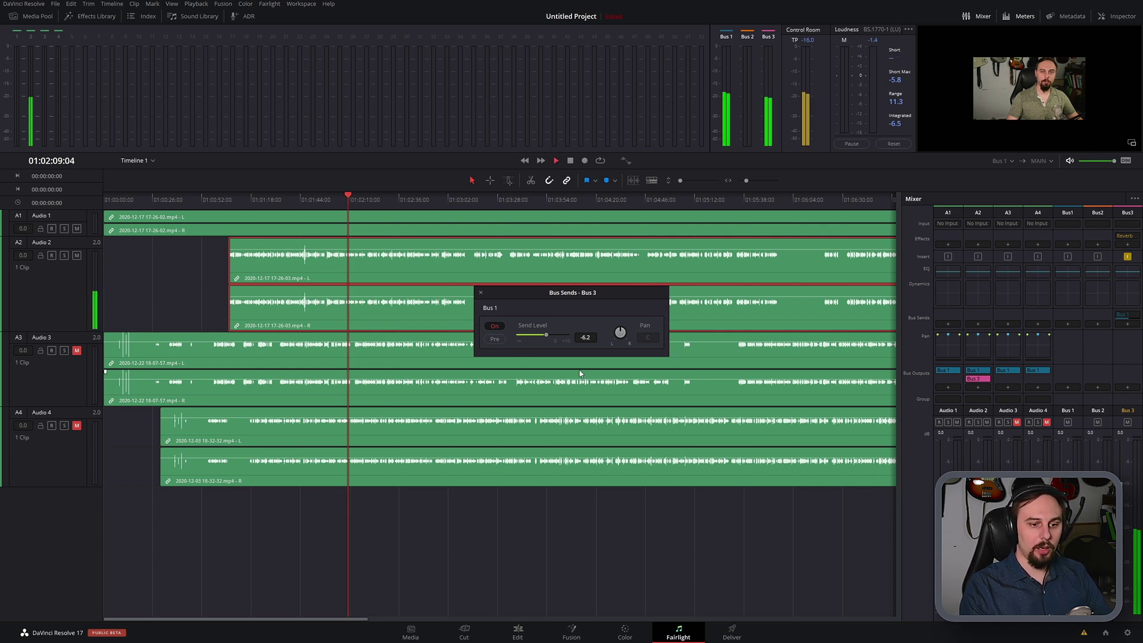
{"action": "mouse_move", "coordinate": [544, 334]}
{"action": "left_mouse_down"}
{"action": "mouse_move", "coordinate": [531, 336]}
{"action": "mouse_move", "coordinate": [559, 337]}
{"action": "mouse_move", "coordinate": [545, 335]}
{"action": "left_mouse_up"}
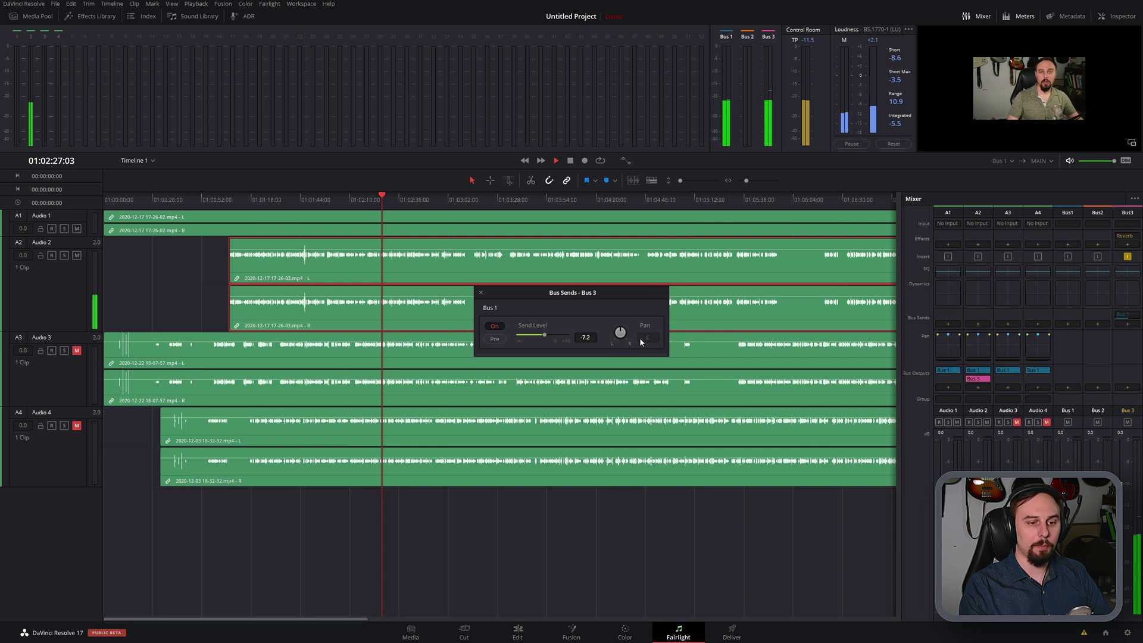
{"action": "left_click", "coordinate": [546, 336]}
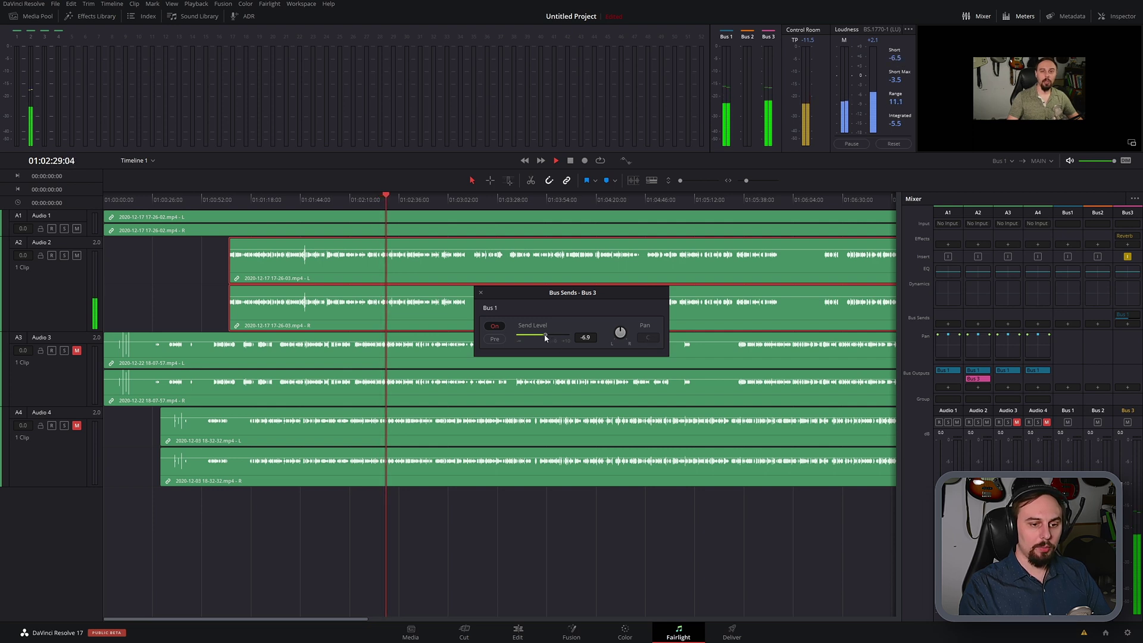
{"action": "left_click_drag", "start_coordinate": [546, 337], "coordinate": [541, 339]}
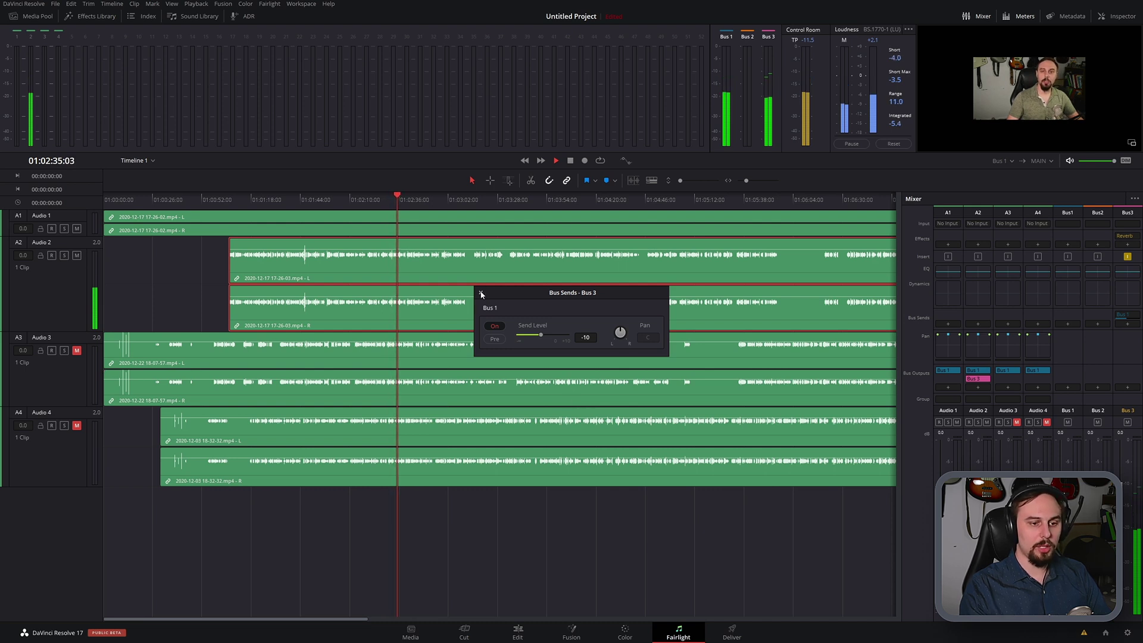
{"action": "key", "text": "space"}
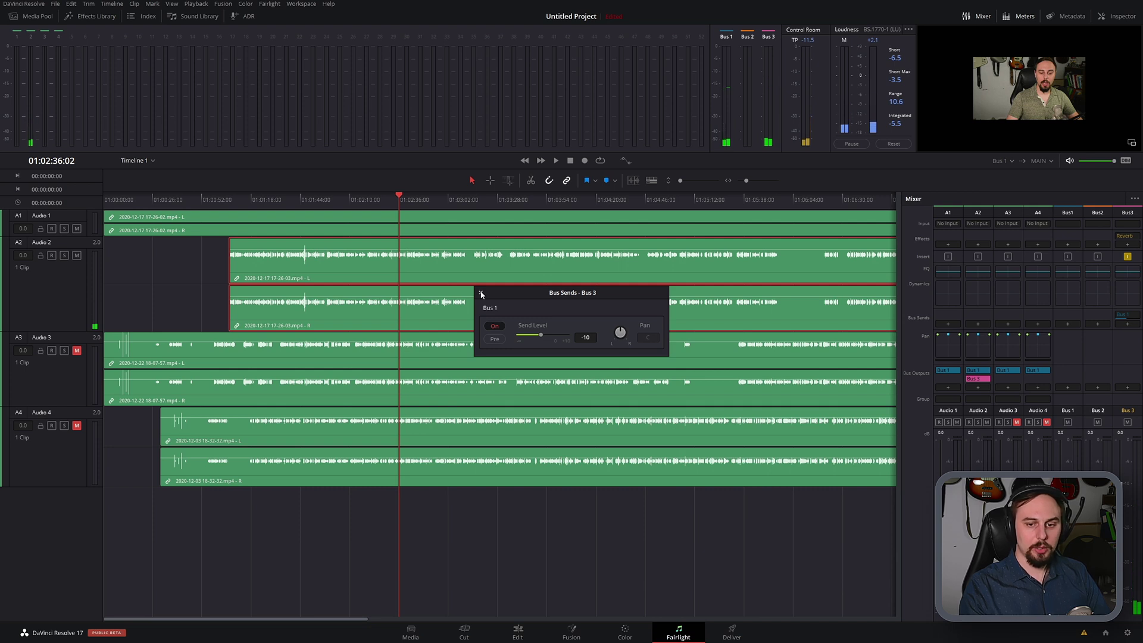
- Close the send settings and add Bus 3 as an output of Audio 3 and Audio 4
{"action": "left_click", "coordinate": [481, 293]}
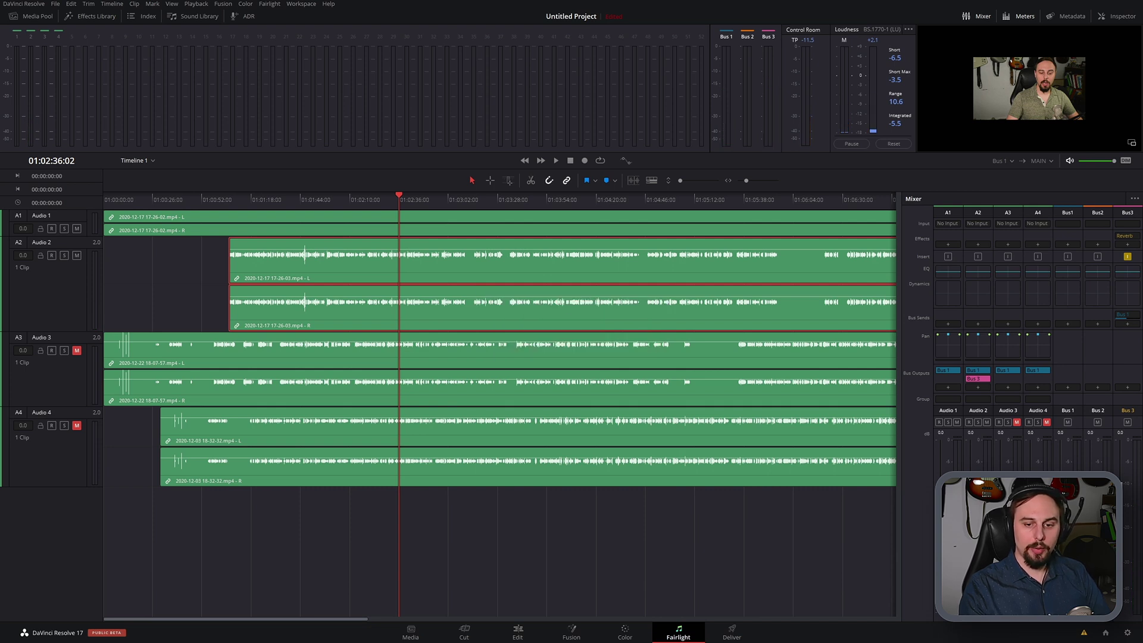
{"action": "left_click", "coordinate": [1008, 387]}
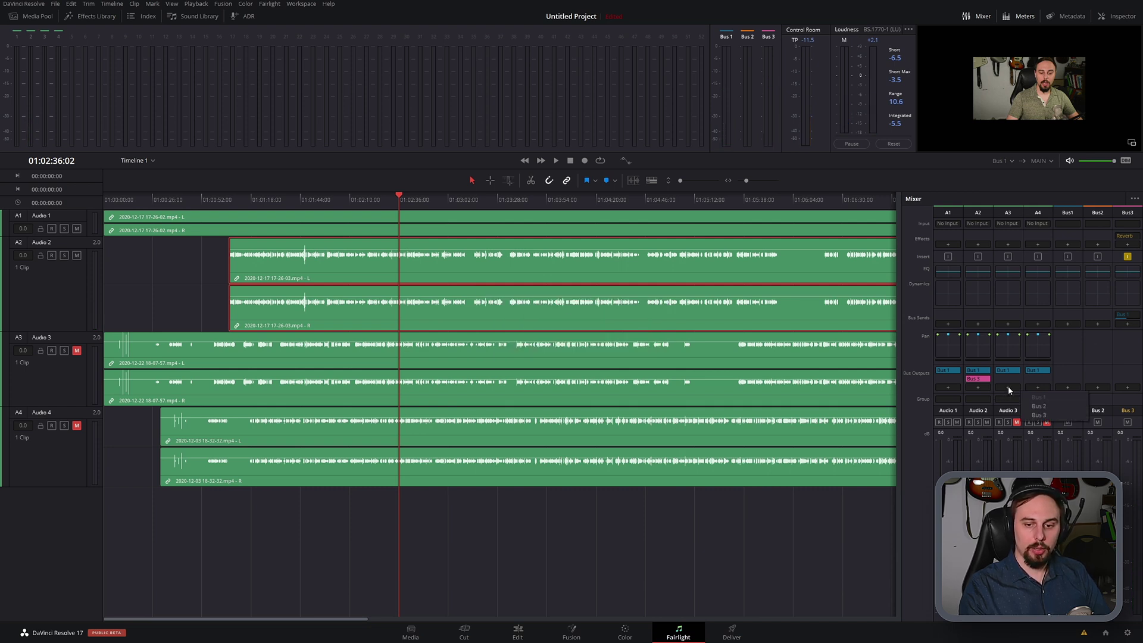
{"action": "left_click", "coordinate": [1060, 416]}
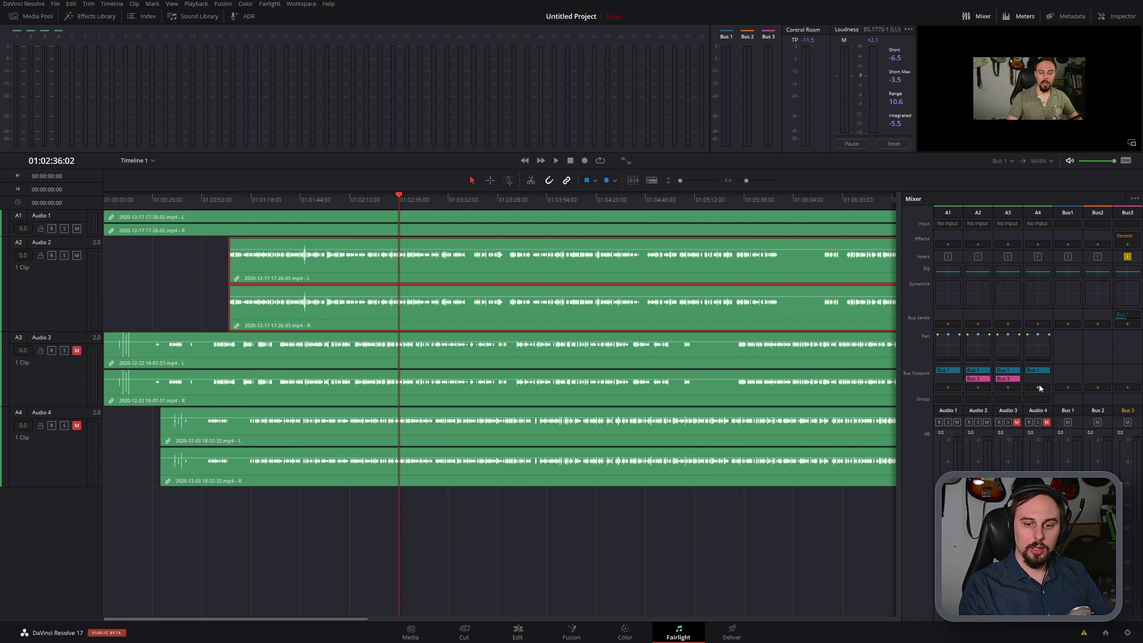
{"action": "left_click", "coordinate": [1039, 387]}
{"action": "left_click", "coordinate": [1072, 417]}
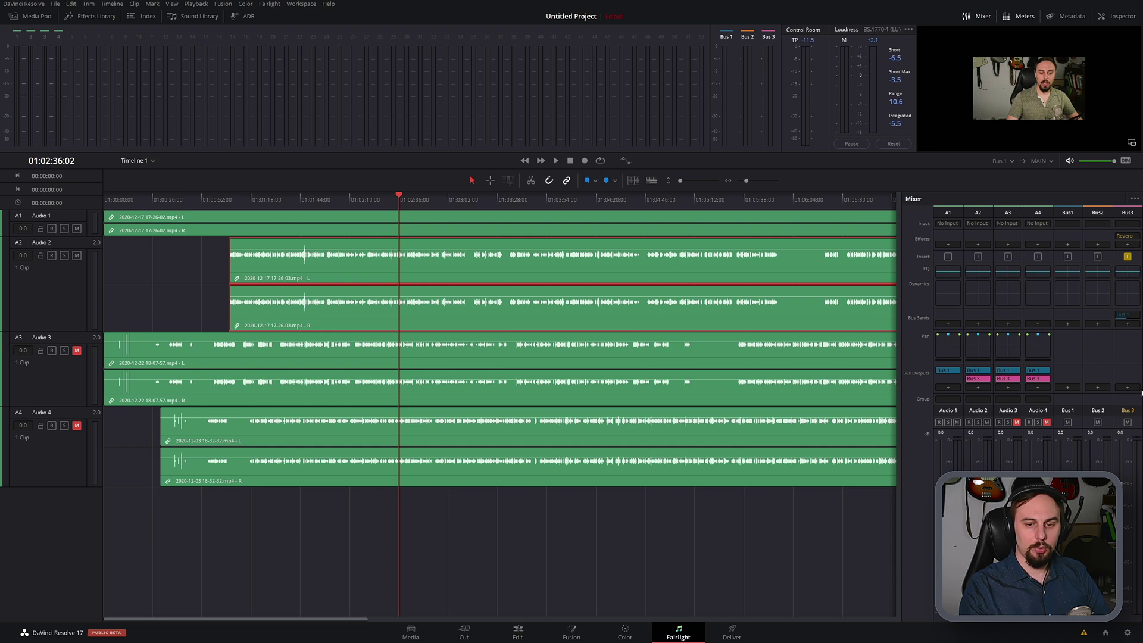
- Unmute Audio 3 and Audio 4, then solo Audio 2, 3 and 4 in turn during playback
{"action": "left_click", "coordinate": [1017, 422]}
{"action": "left_click", "coordinate": [1047, 422]}
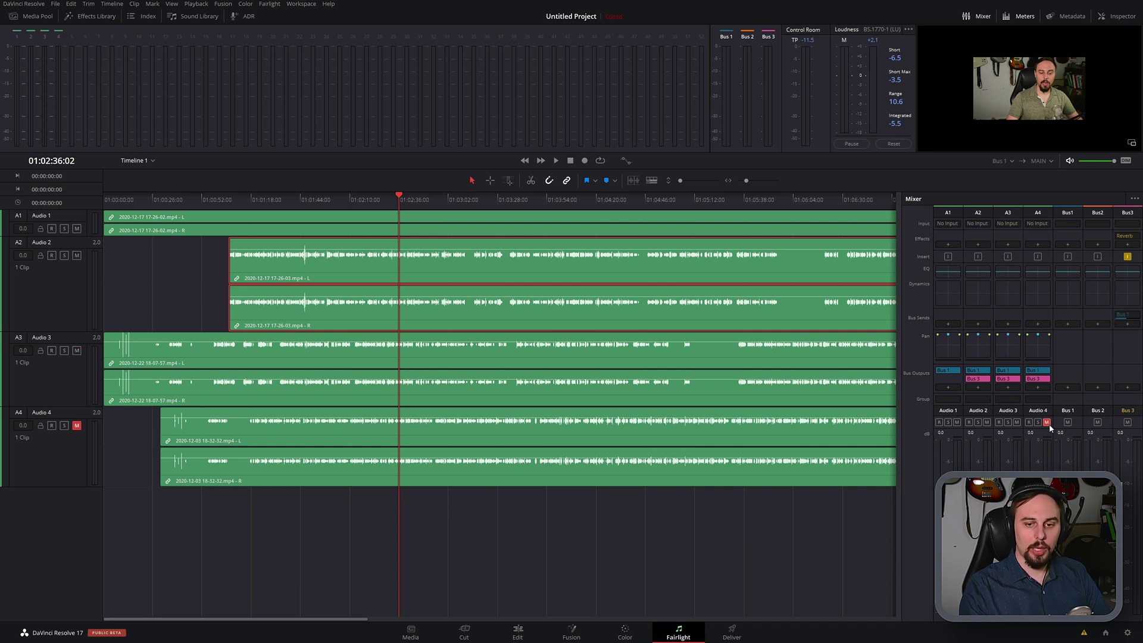
{"action": "key", "text": "space"}
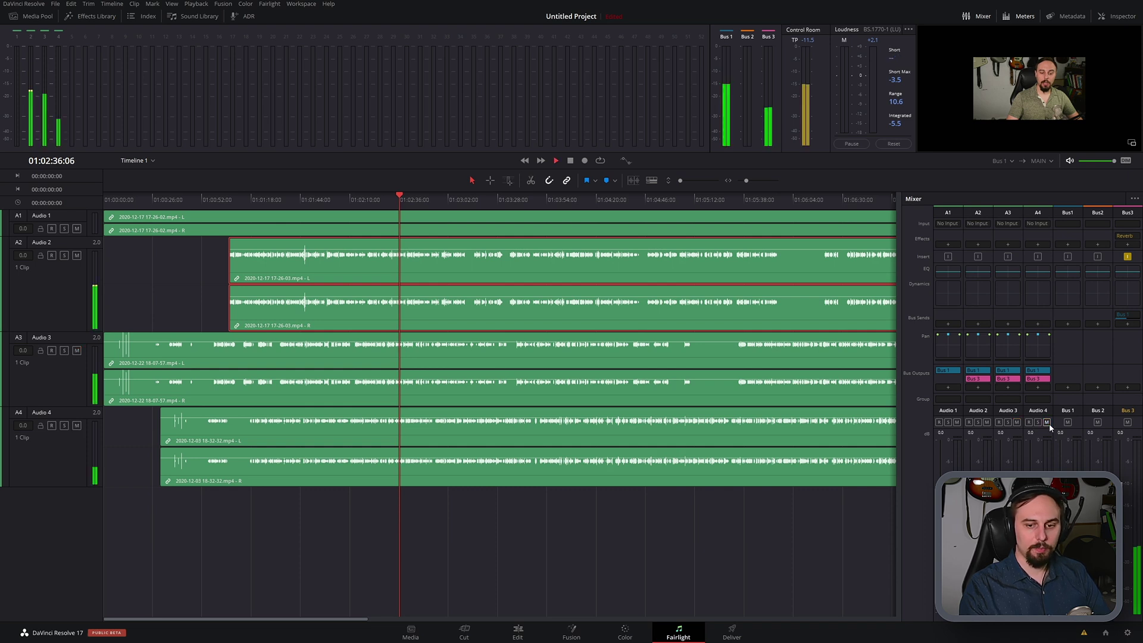
{"action": "left_click", "coordinate": [978, 422]}
{"action": "left_click", "coordinate": [1008, 422]}
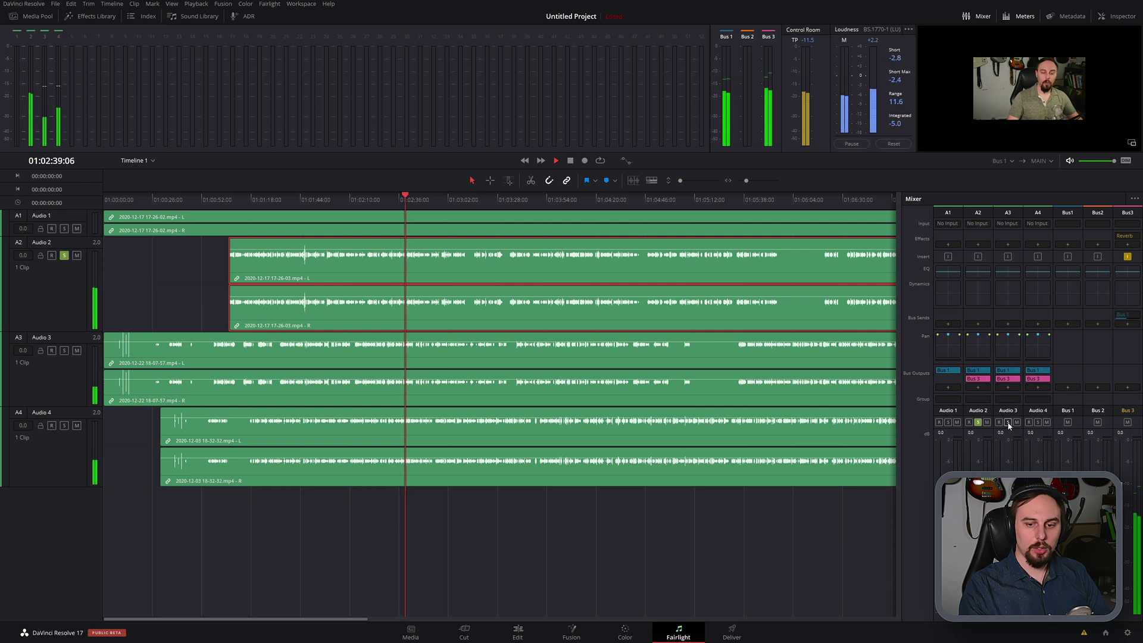
{"action": "left_click", "coordinate": [979, 423]}
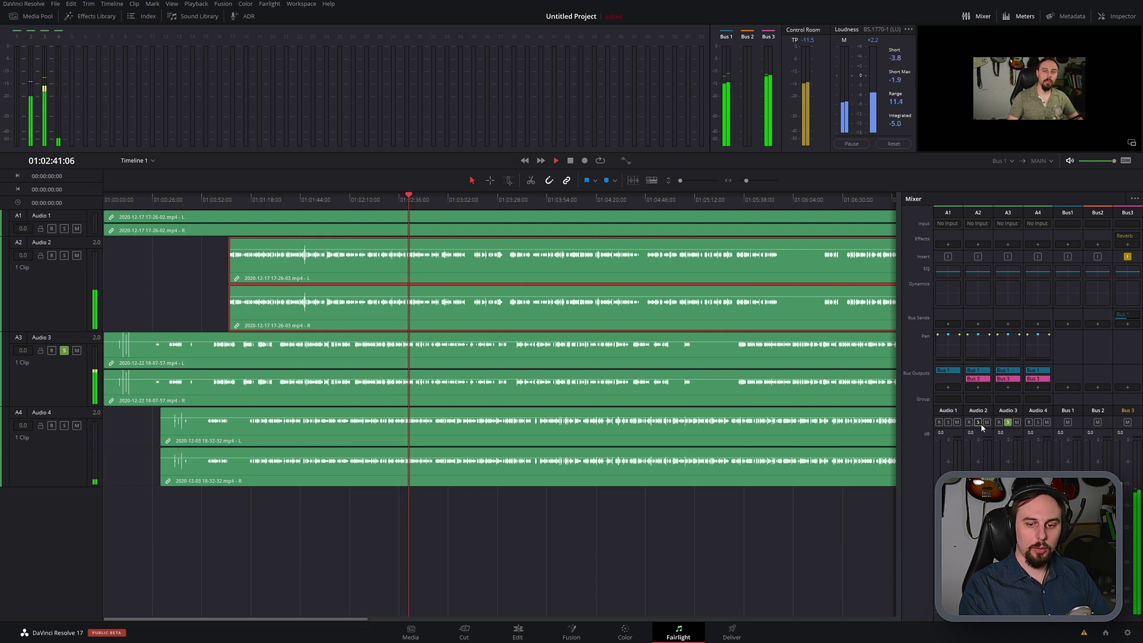
{"action": "left_click", "coordinate": [1037, 422]}
{"action": "left_click", "coordinate": [1008, 422]}
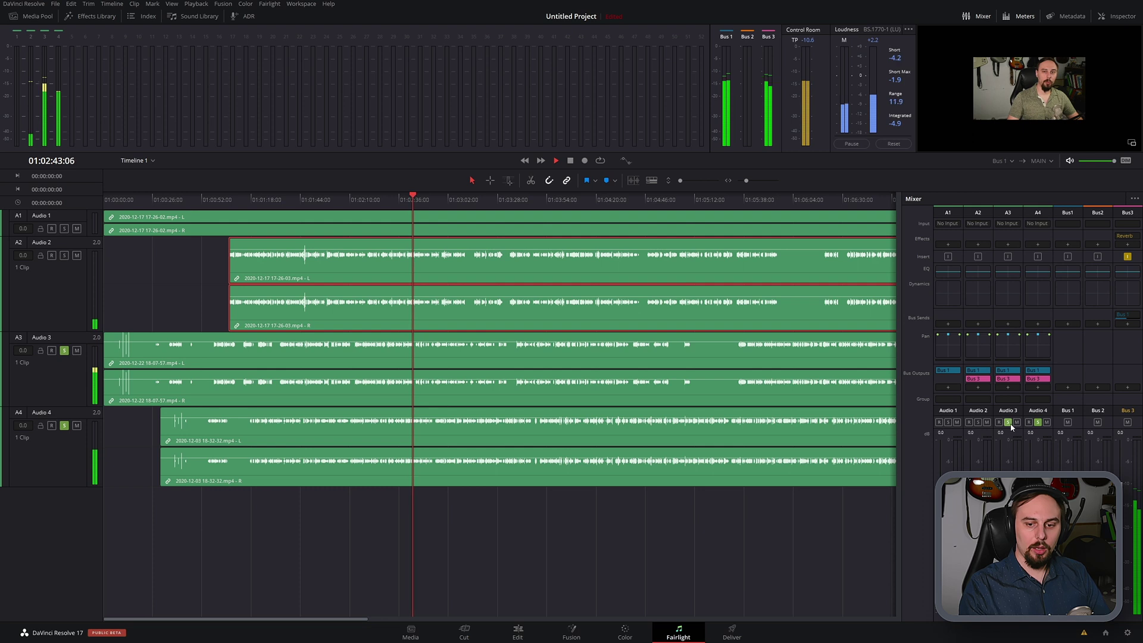
{"action": "key", "text": "space"}
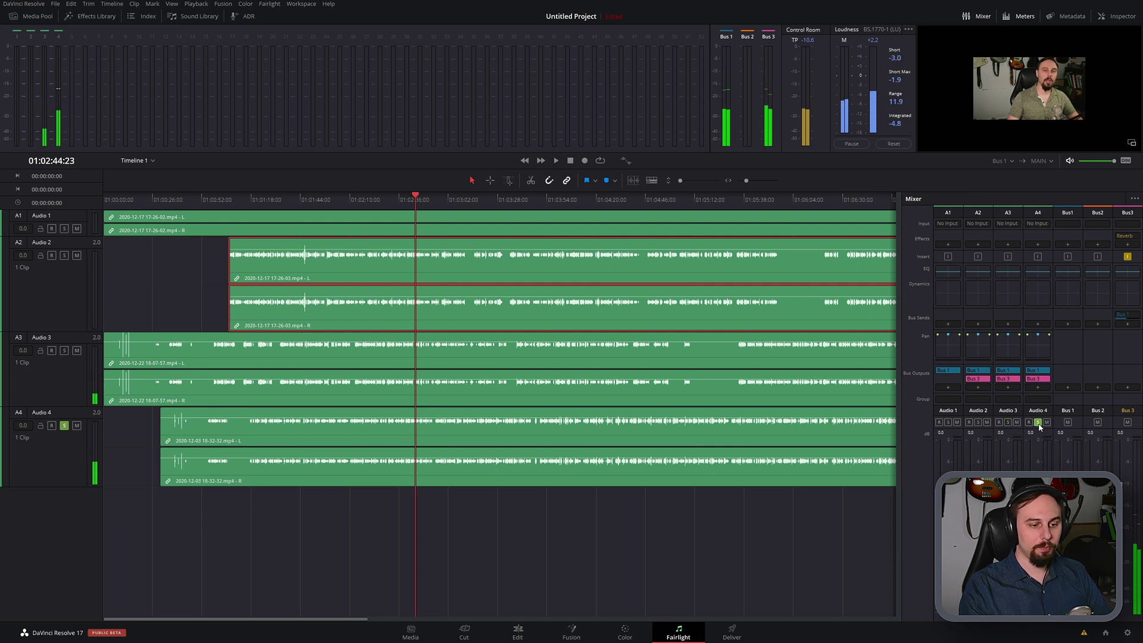
{"action": "left_click", "coordinate": [1037, 423]}
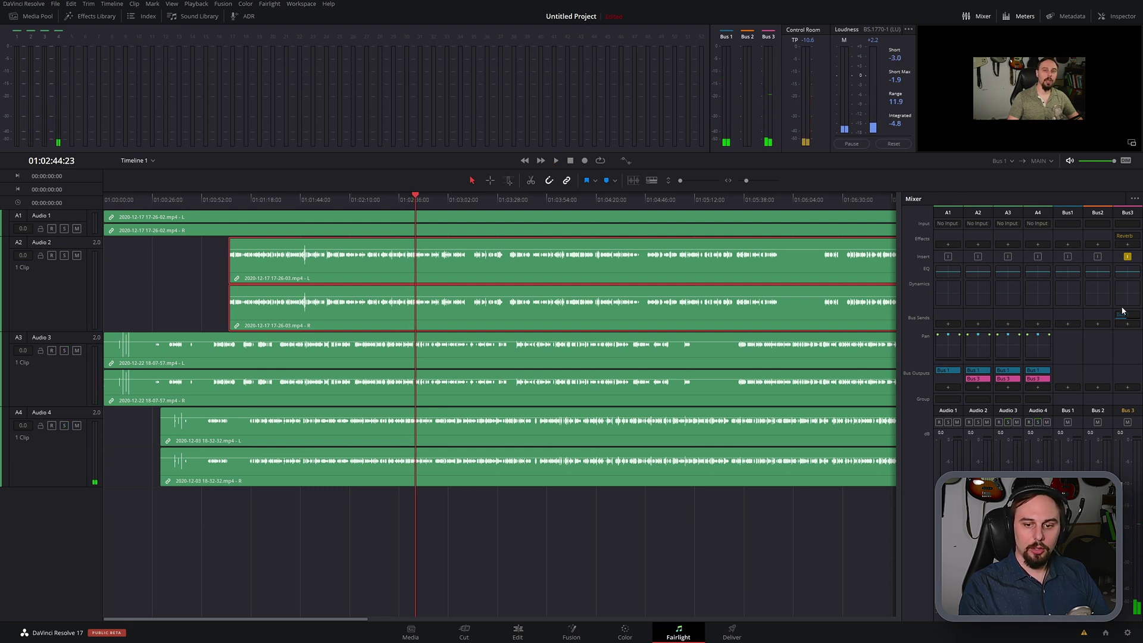
- Remove the Bus 3 outputs from Audio 3 and Audio 2, then audition Audio 3 and Audio 4 soloed
{"action": "left_click", "coordinate": [1014, 379]}
{"action": "left_click", "coordinate": [987, 378]}
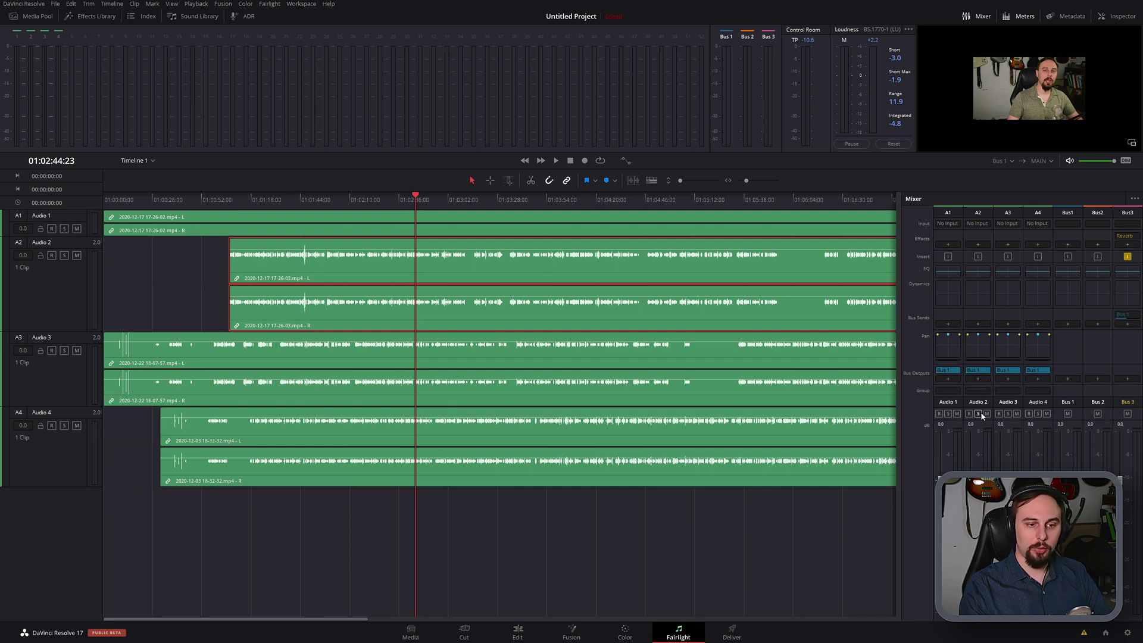
{"action": "key", "text": "space"}
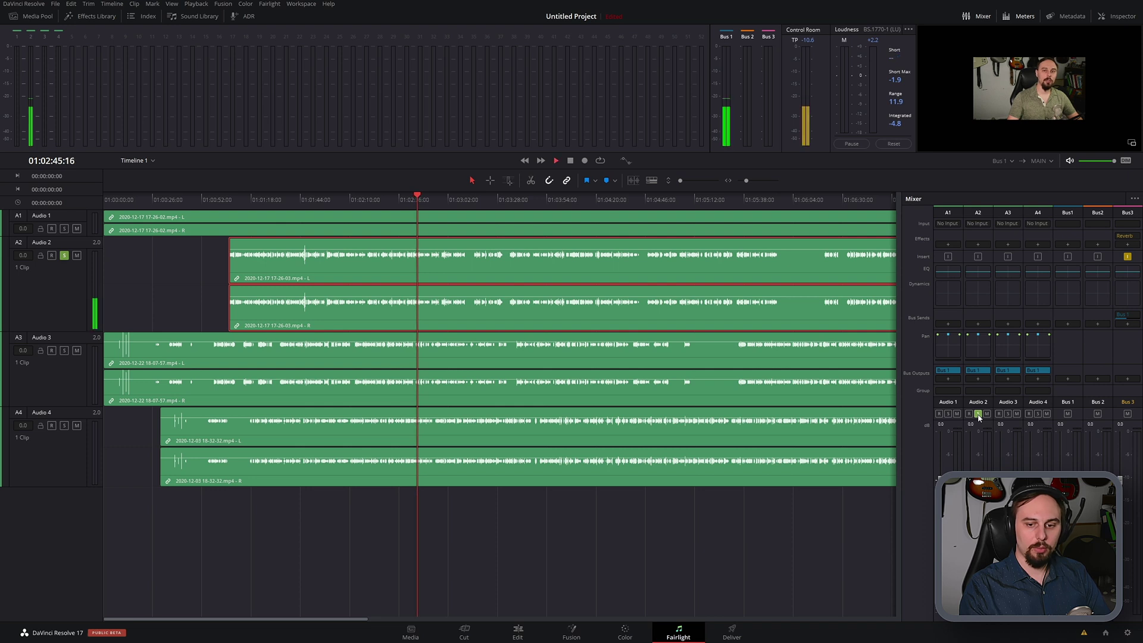
{"action": "left_click", "coordinate": [1007, 413]}
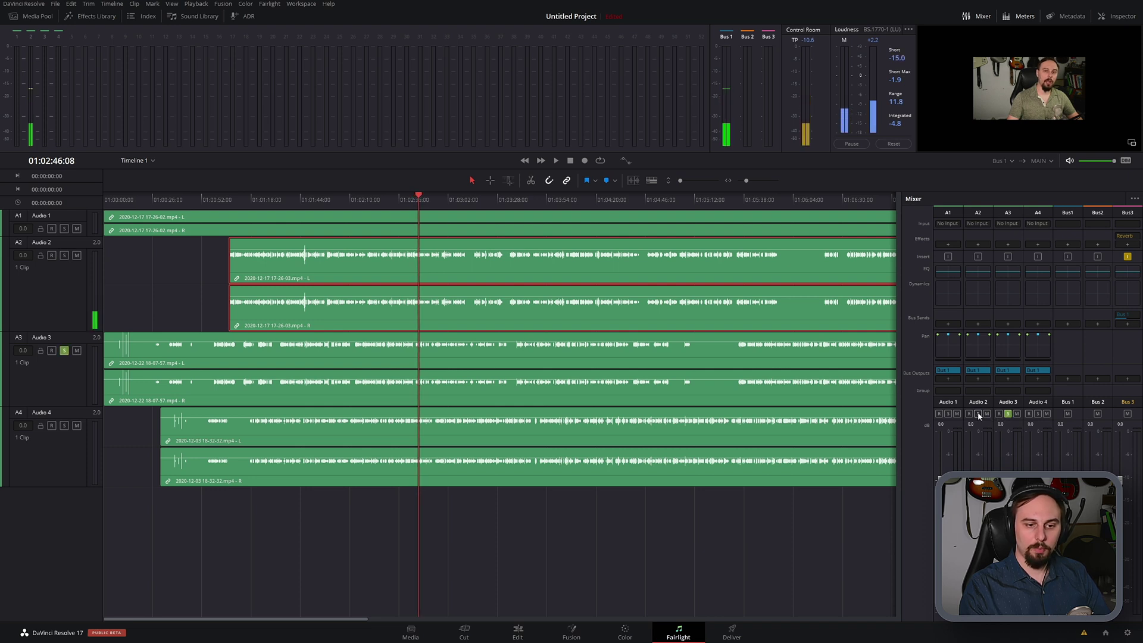
{"action": "key", "text": "space"}
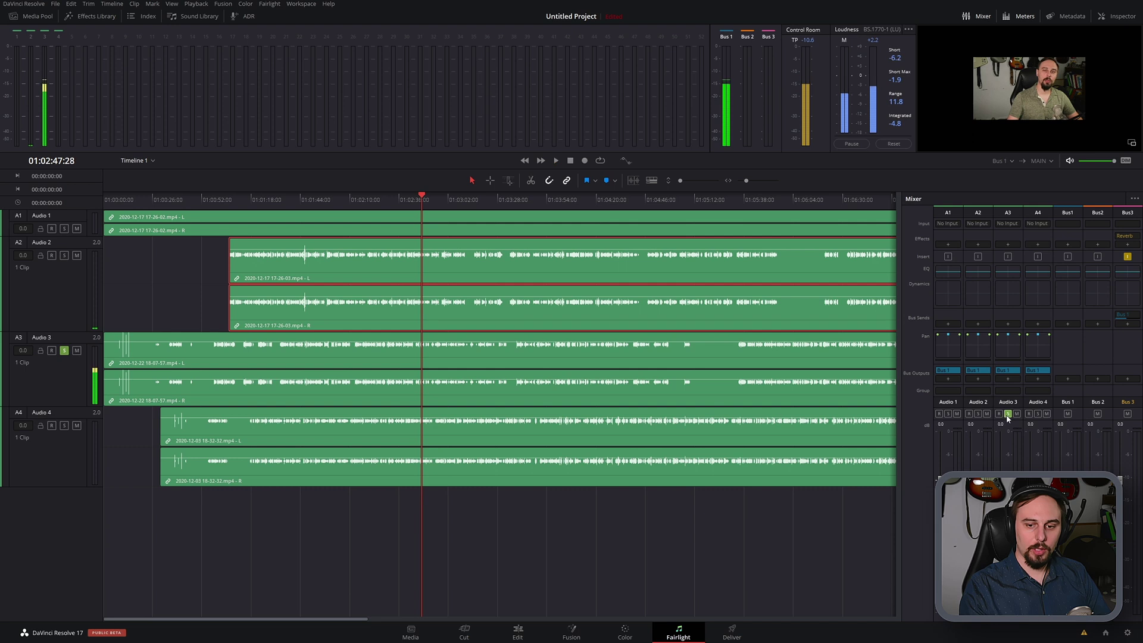
{"action": "left_click", "coordinate": [1007, 413]}
{"action": "left_click", "coordinate": [1037, 413]}
{"action": "key", "text": "space"}
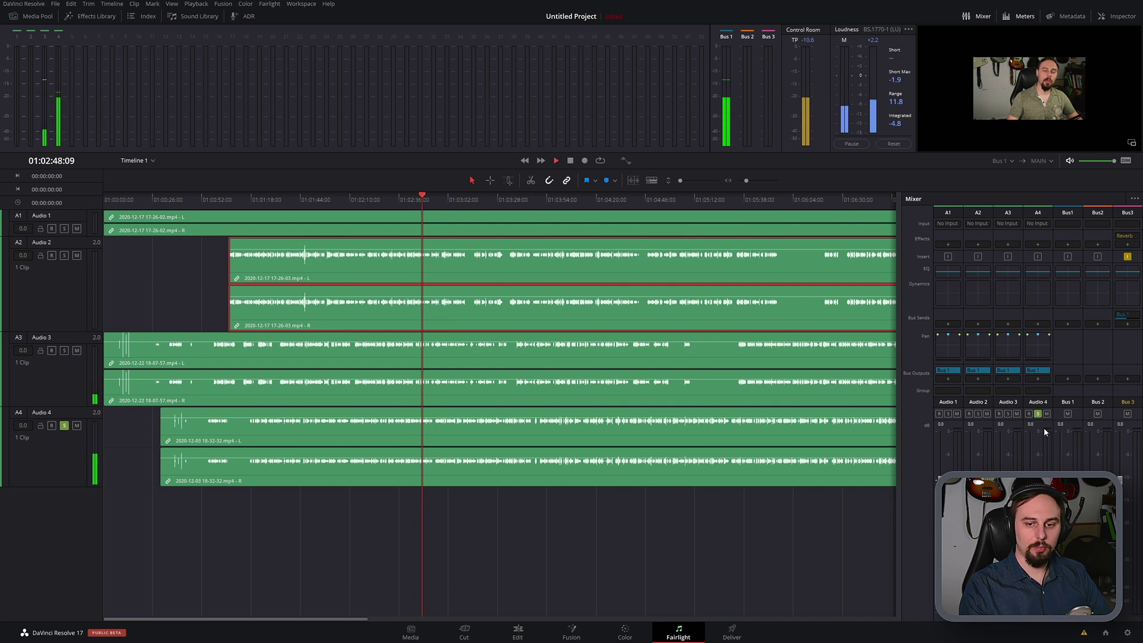
{"action": "key", "text": "space"}
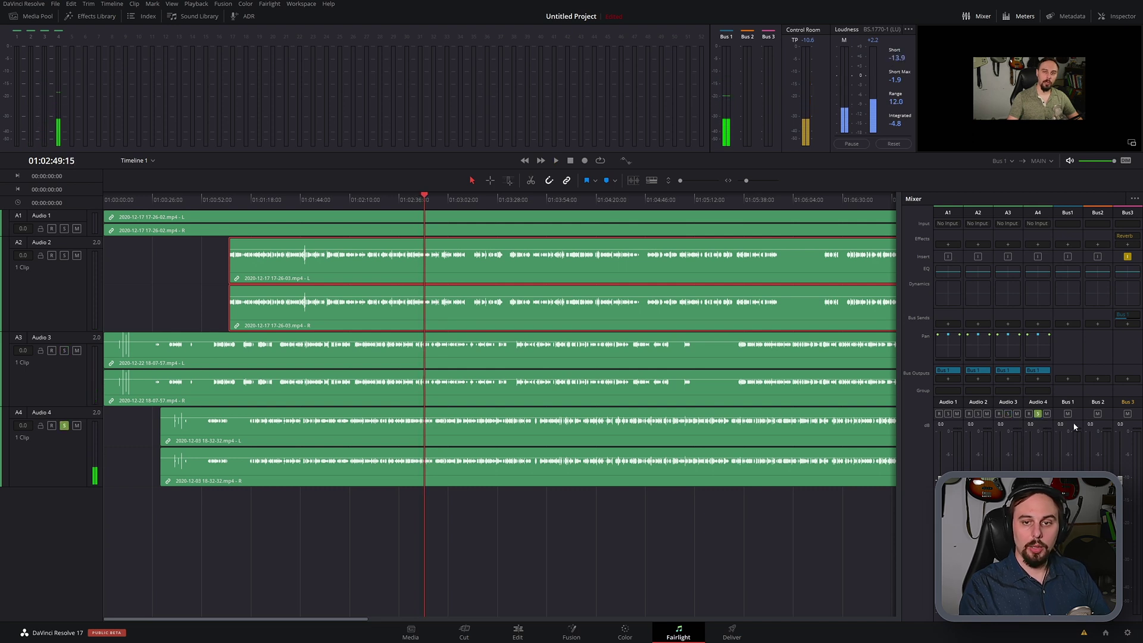